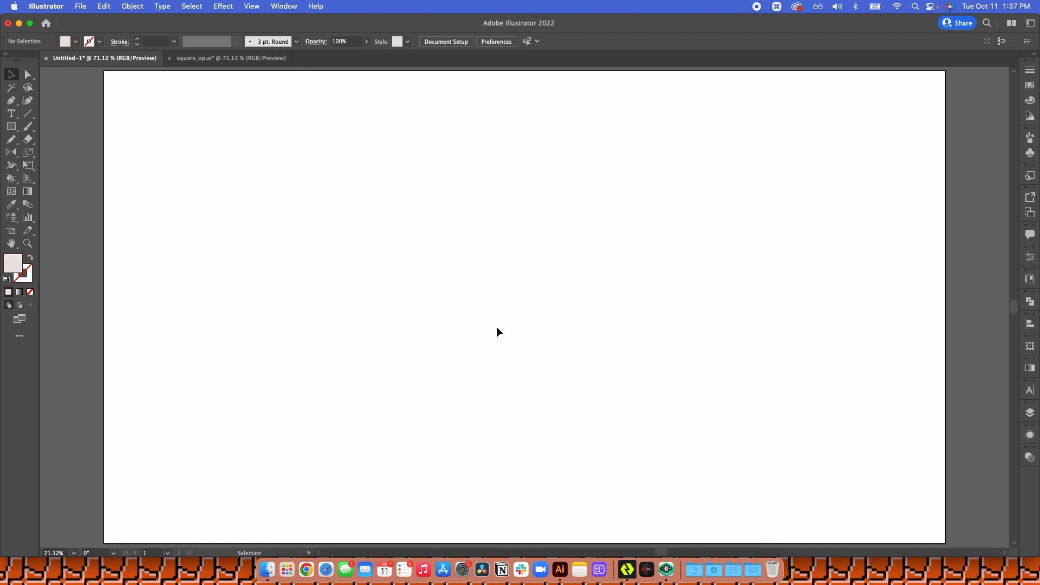
Create a 1920 × 1080 px rectangle filled with the current pale pink.
key(m)
click(484, 256)
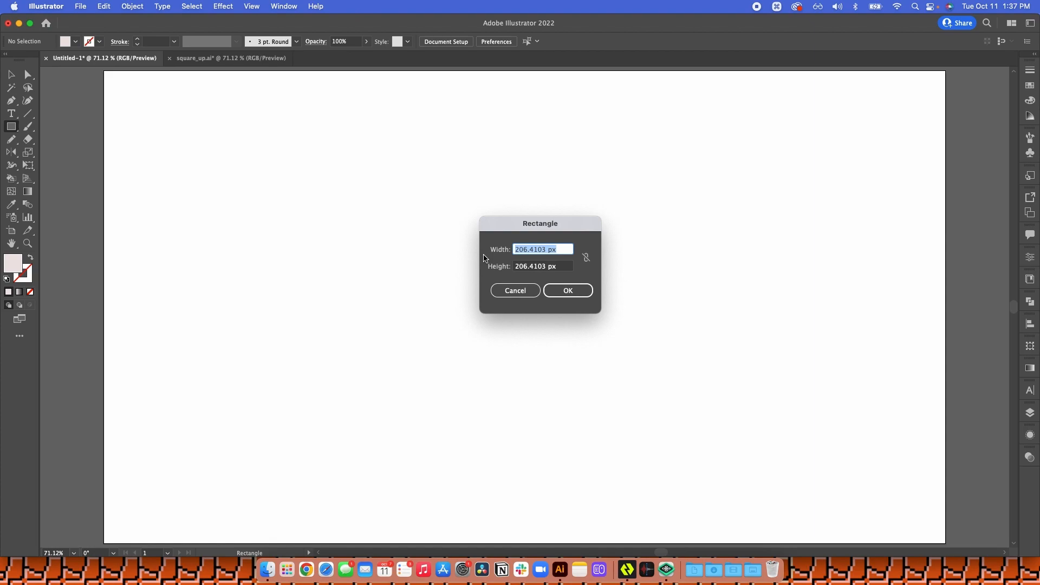
text(1920)
key(Tab)
text(10)
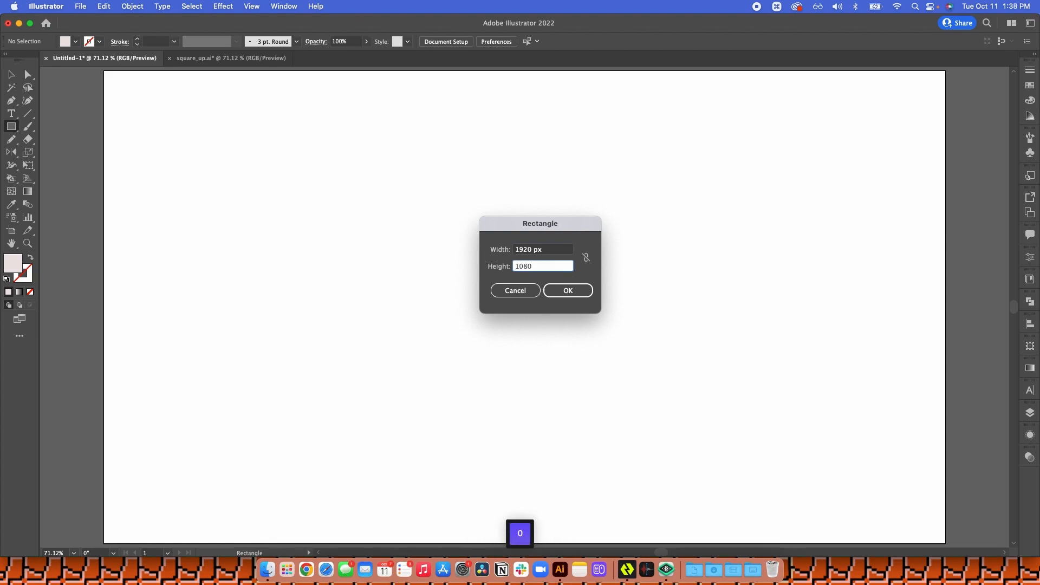
click(568, 291)
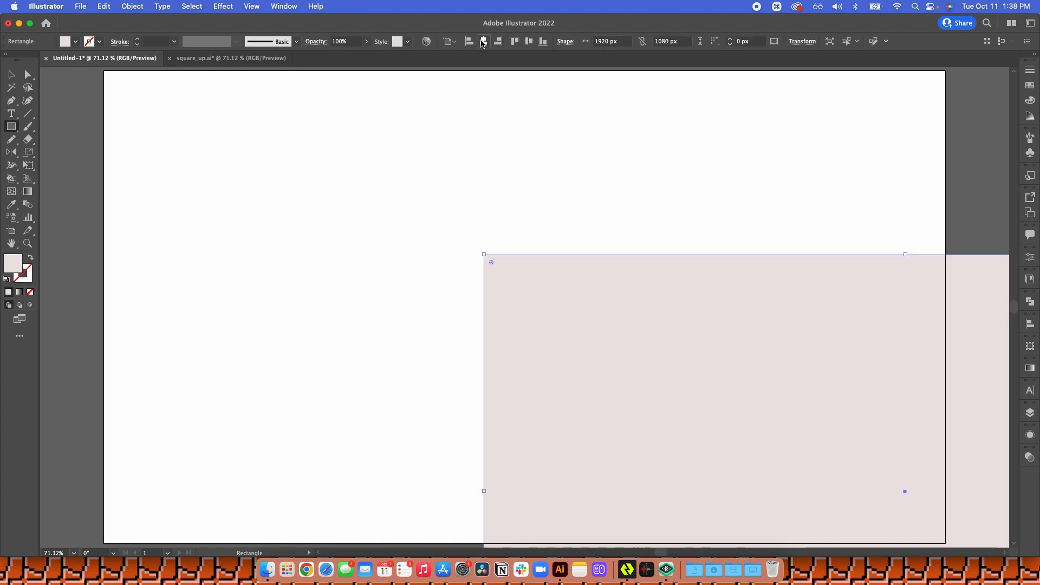
Align the rectangle to the artboard so that it covers it exactly as a background.
click(498, 42)
click(529, 41)
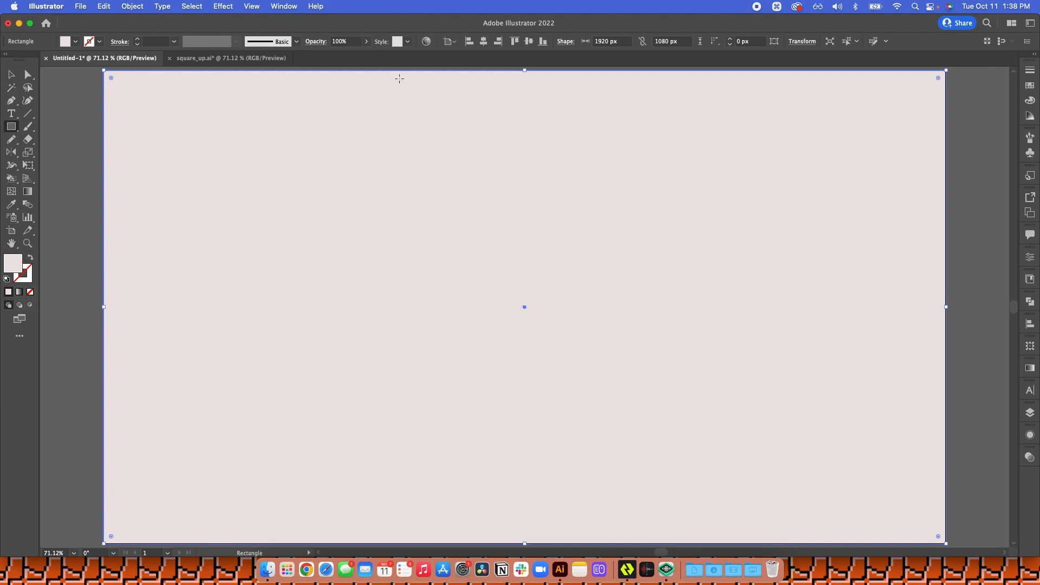
click(453, 42)
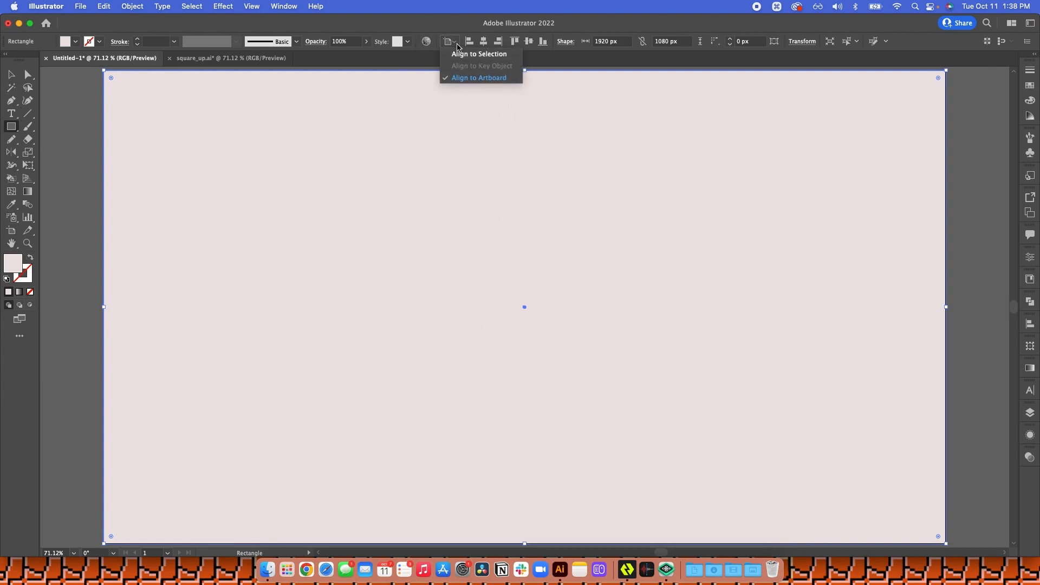
click(497, 42)
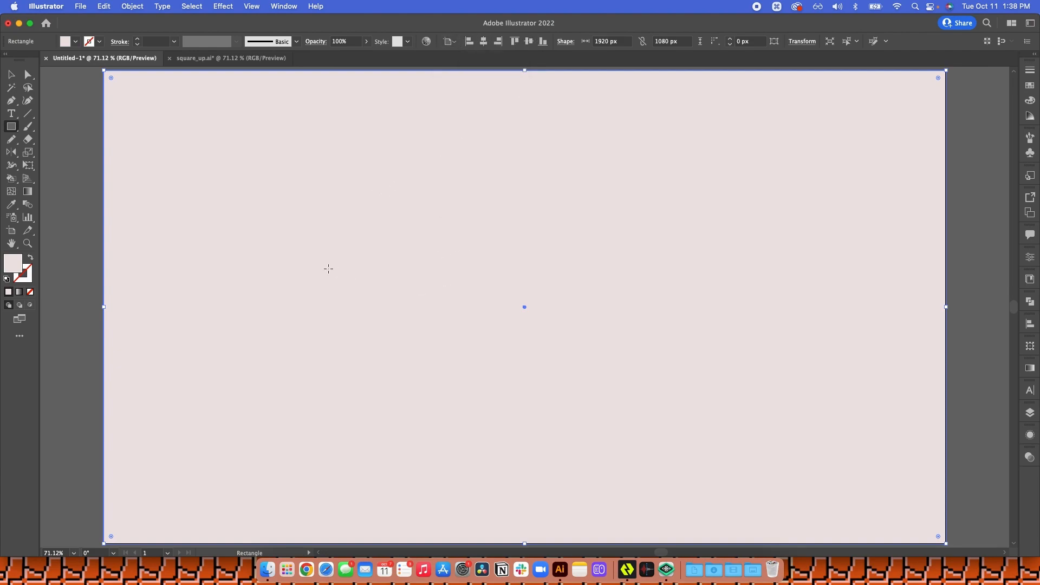
Lock Layer 1 with the background rectangle and add a new layer above it.
click(1029, 414)
click(862, 426)
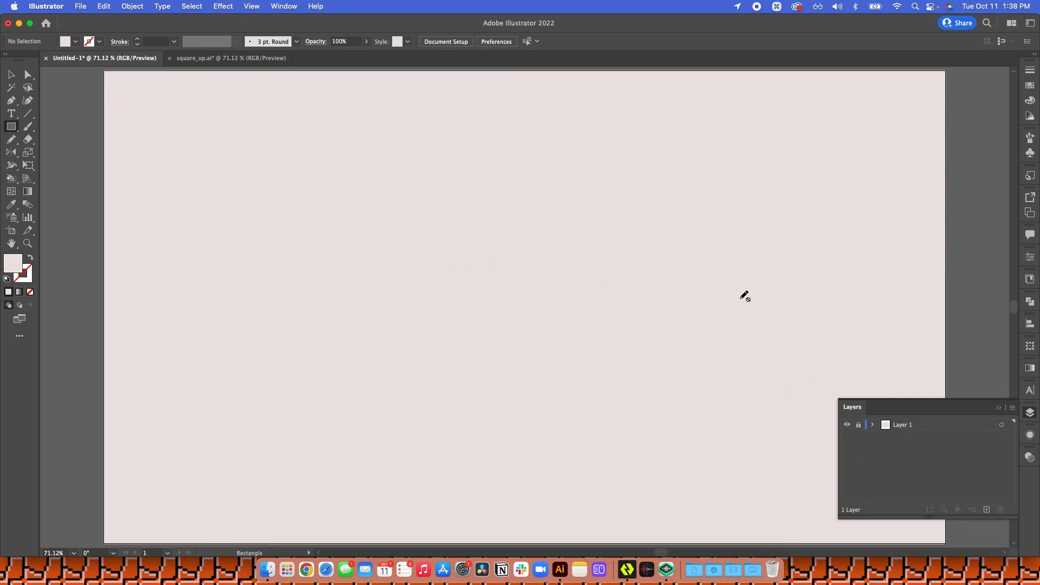
click(986, 509)
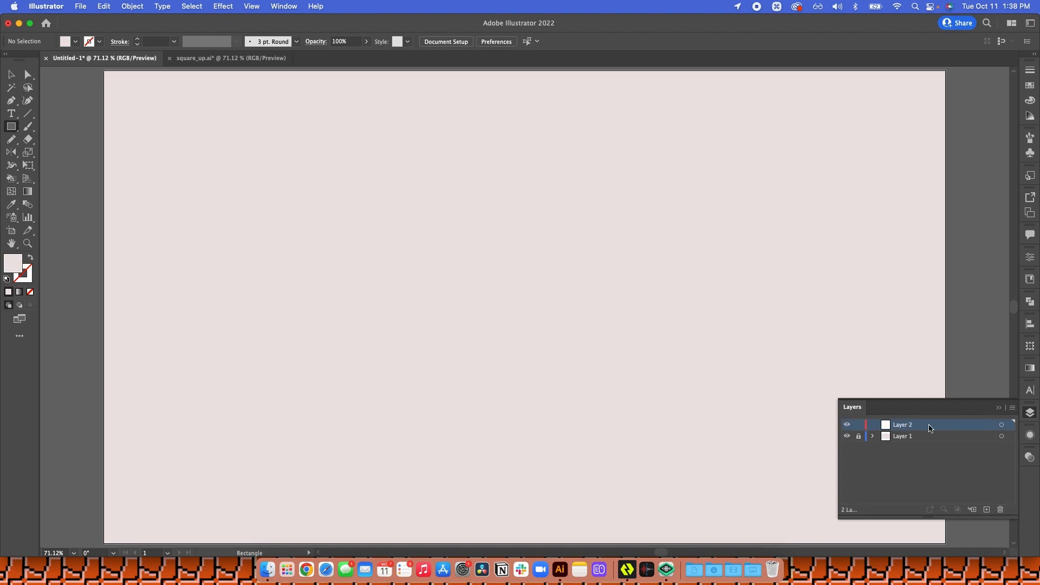
click(996, 409)
Add the text "SQUARE UP" in capitals above the middle of the artboard and enlarge it to about 120 pt.
key(t)
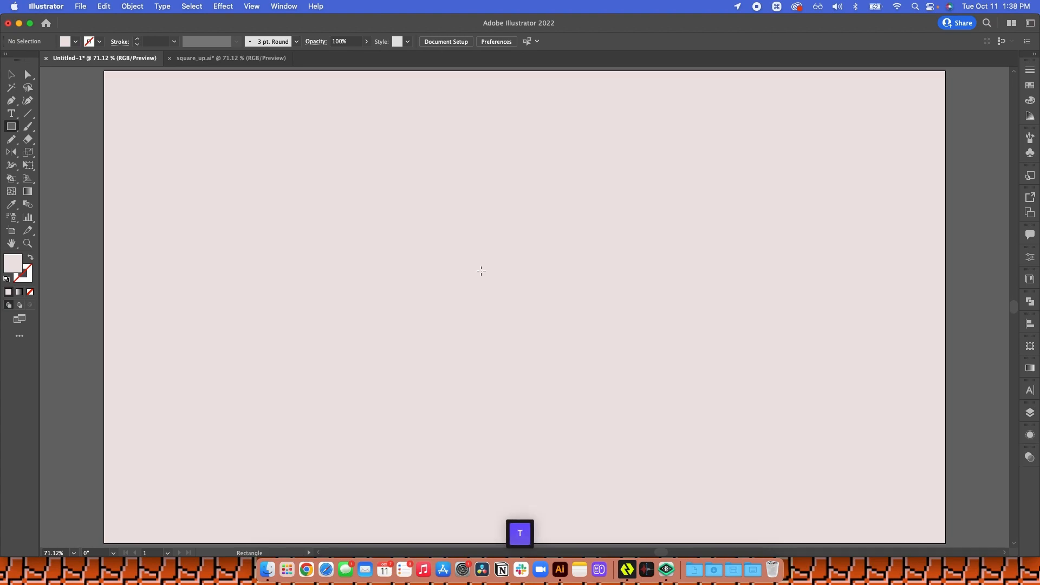
click(464, 231)
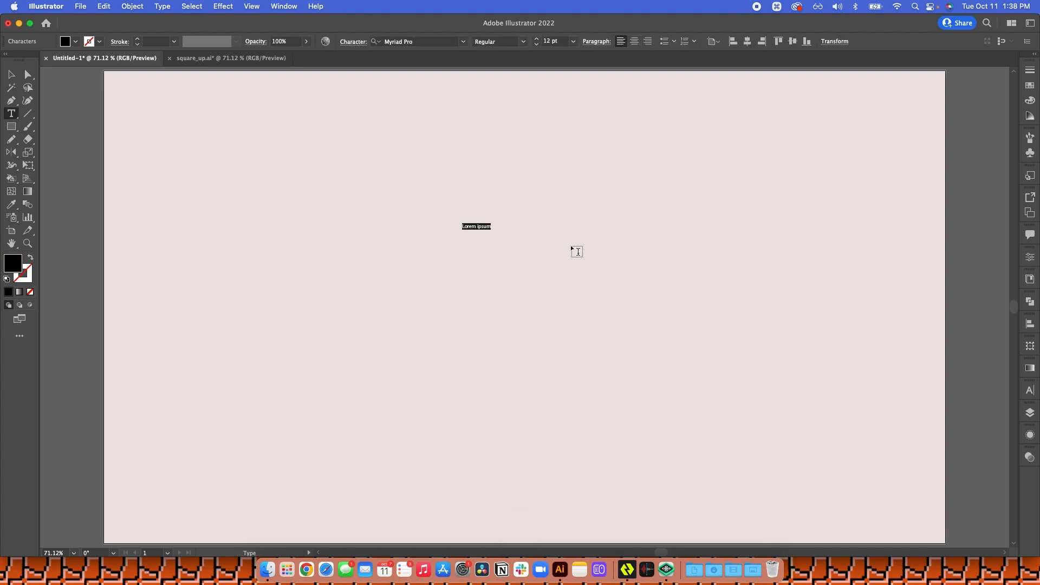
key(Caps_Lock)
text(SQUA)
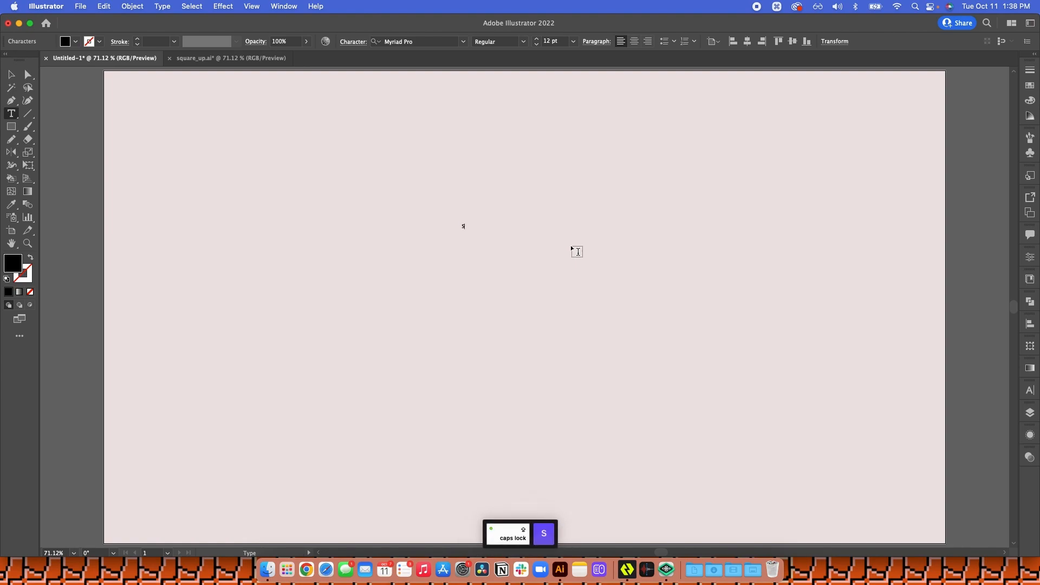
text(RE UP)
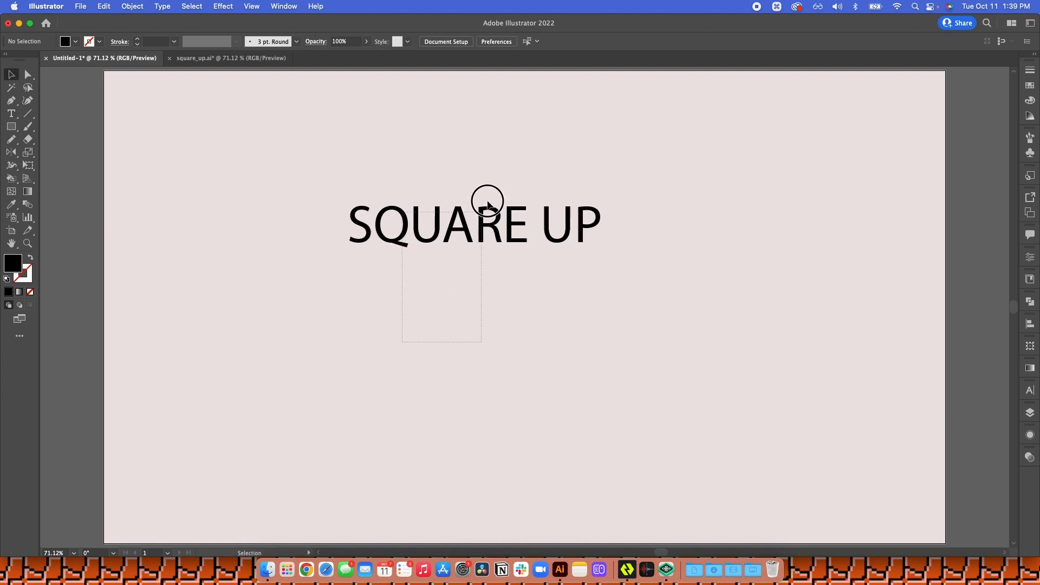
Set the font of the SQUARE UP text to Bebas Kai and place it centred in the artboard's upper part.
click(486, 204)
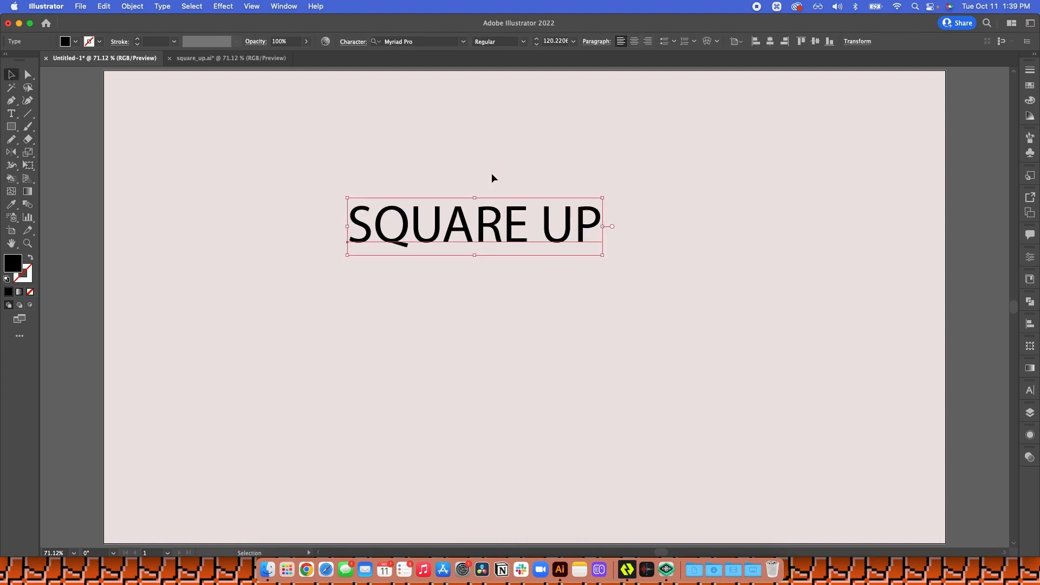
click(420, 40)
text(BEBAS)
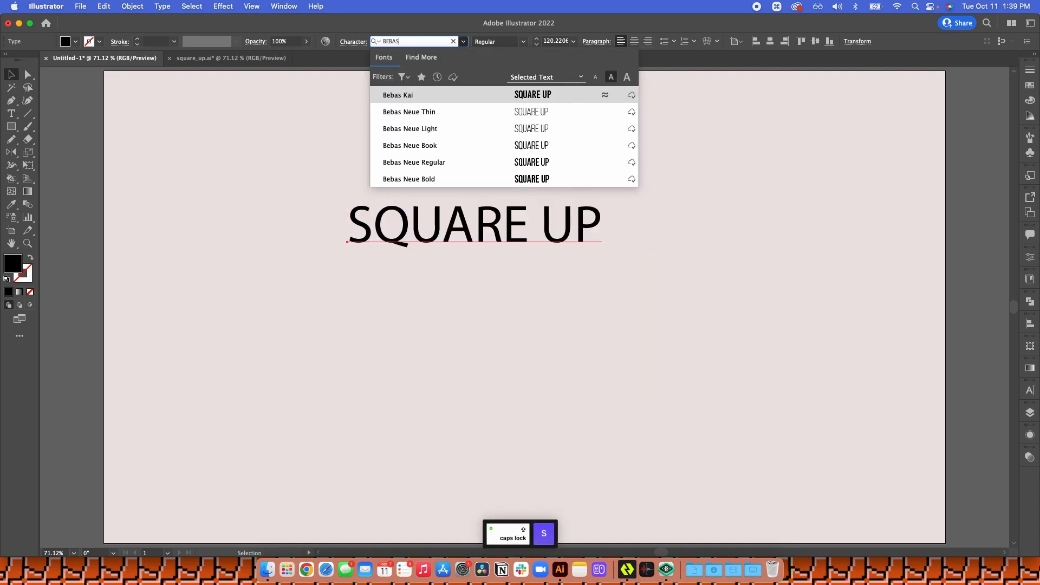
click(422, 95)
click(462, 117)
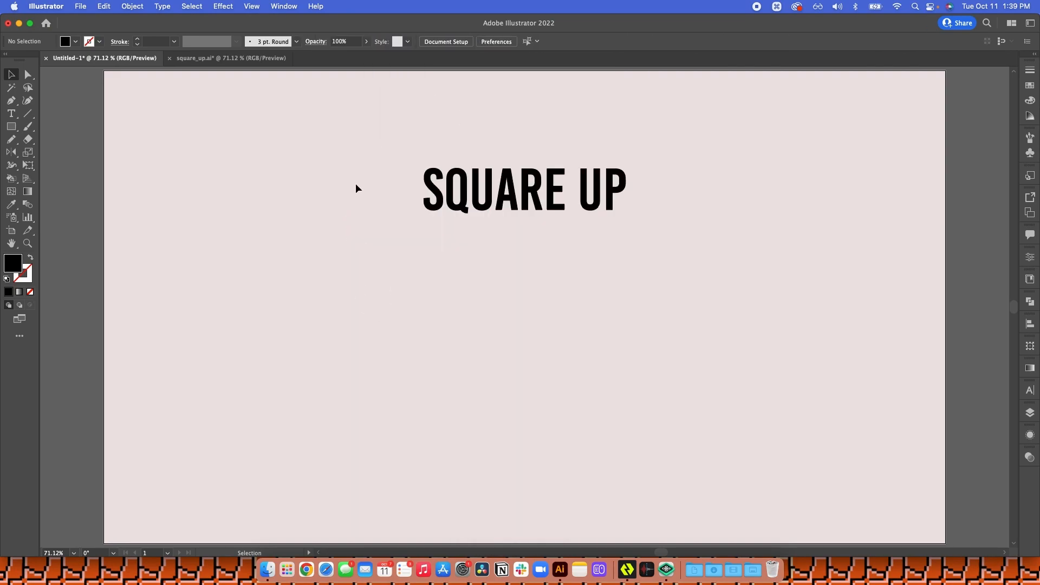
Convert the SQUARE UP text to outlines and check the resulting letter group.
key(z)
drag(359, 123, 685, 267)
key(space)
drag(569, 260, 560, 278)
key(v)
drag(153, 156, 855, 464)
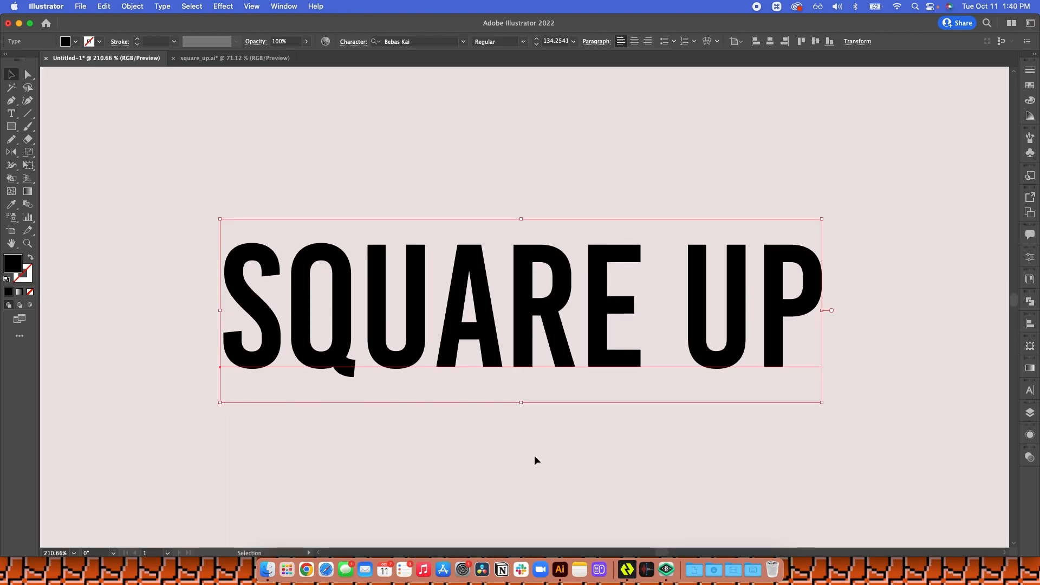
key(super+shift+o)
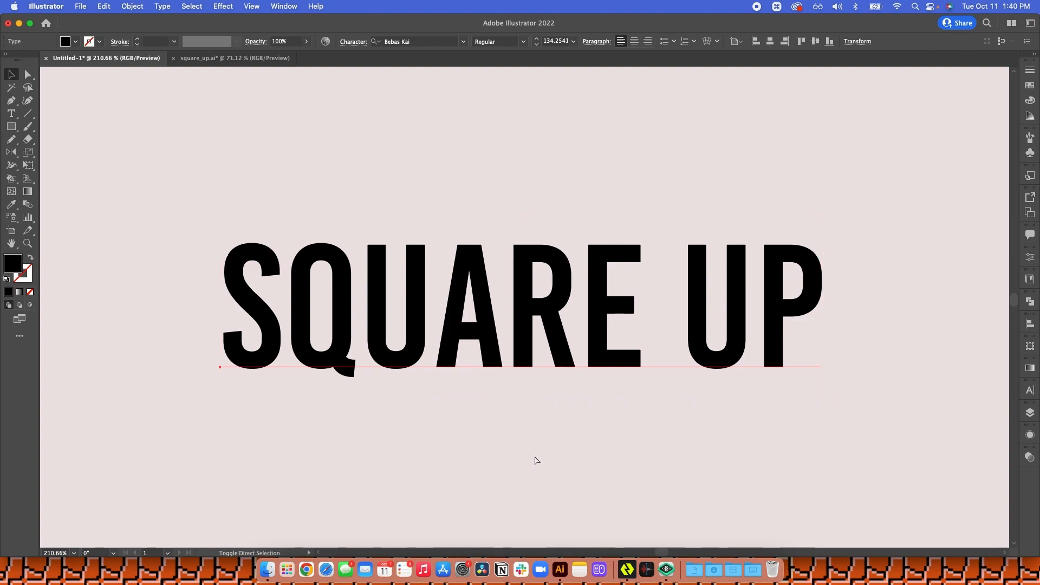
click(408, 436)
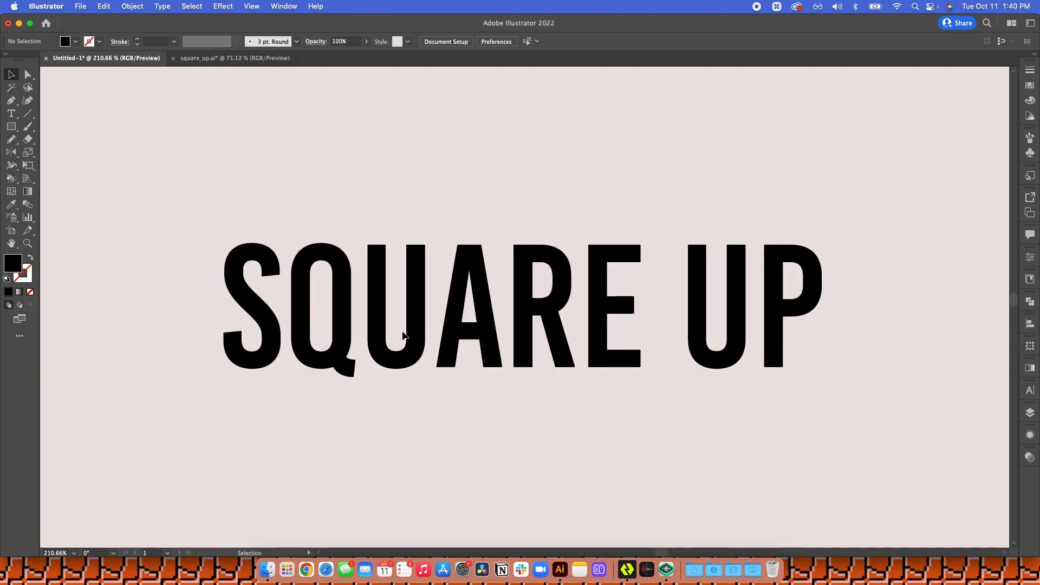
click(452, 359)
drag(184, 186, 867, 458)
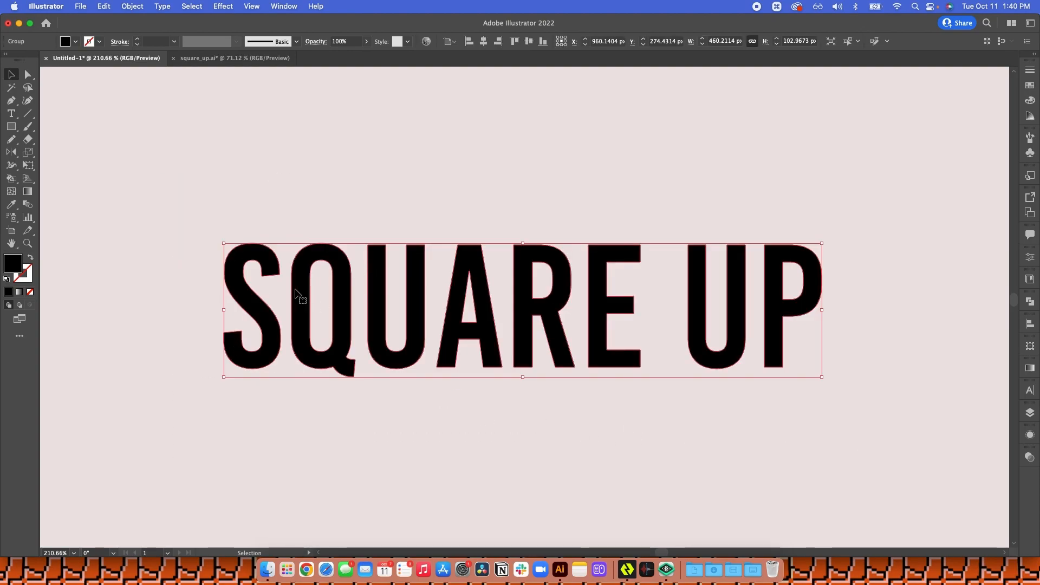
click(316, 153)
key(super+0)
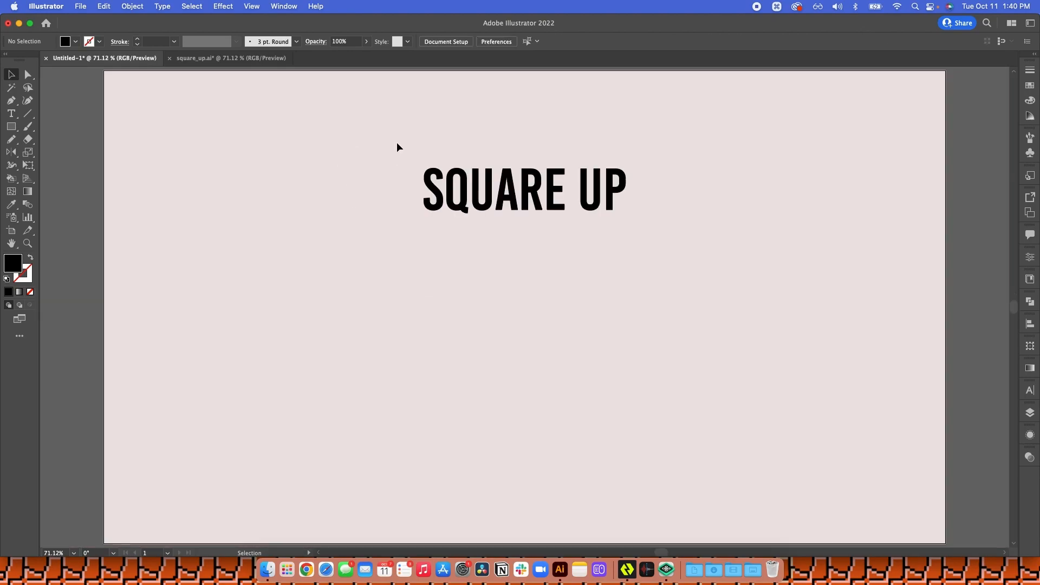
Duplicate the SQUARE UP group, rotate the copy 90° counterclockwise, and place it vertically along the left side of the original.
drag(393, 129, 662, 242)
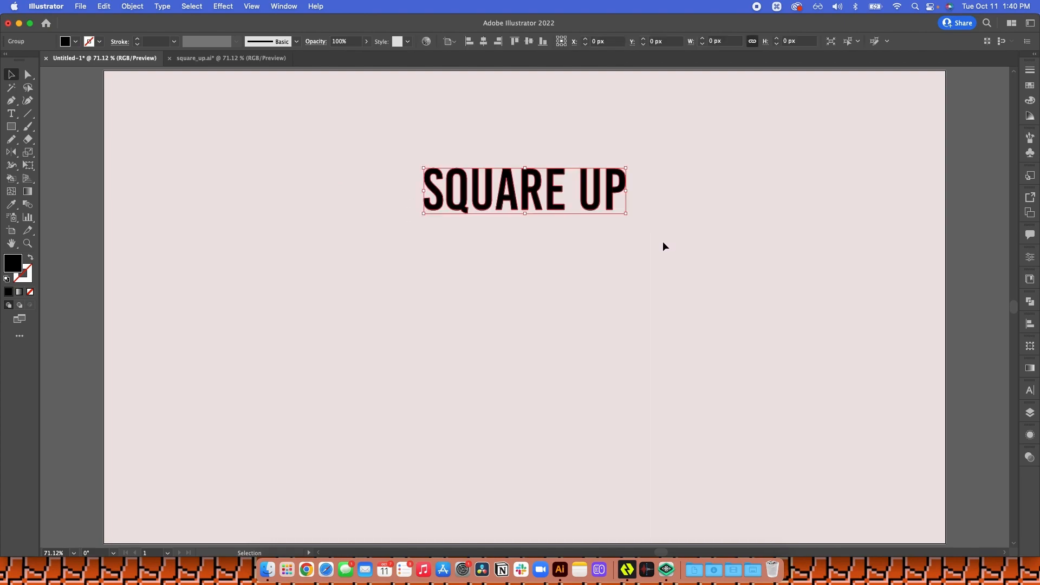
drag(533, 192, 517, 370)
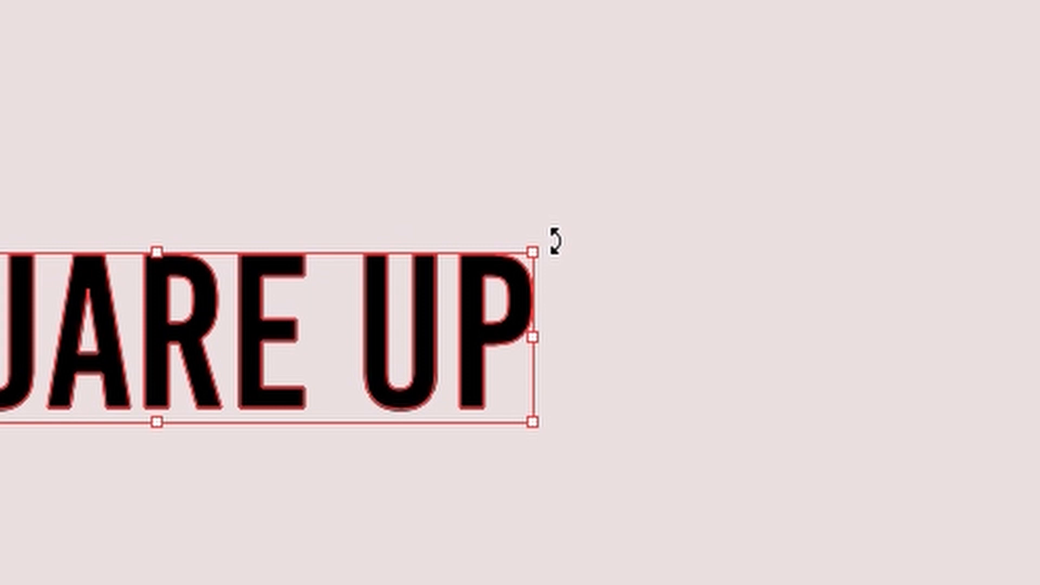
drag(557, 243, 207, 14)
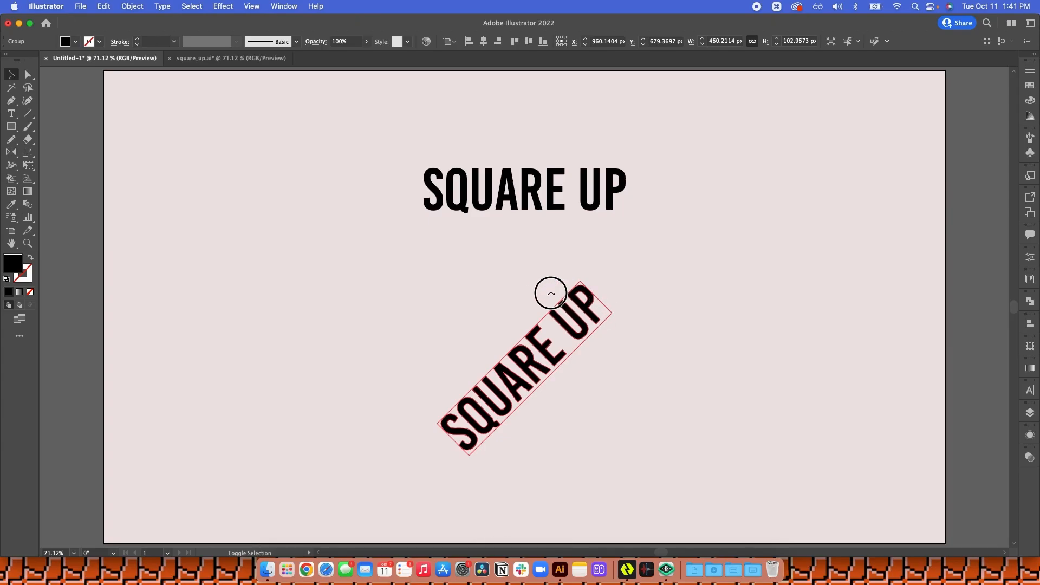
drag(551, 293, 410, 201)
click(494, 307)
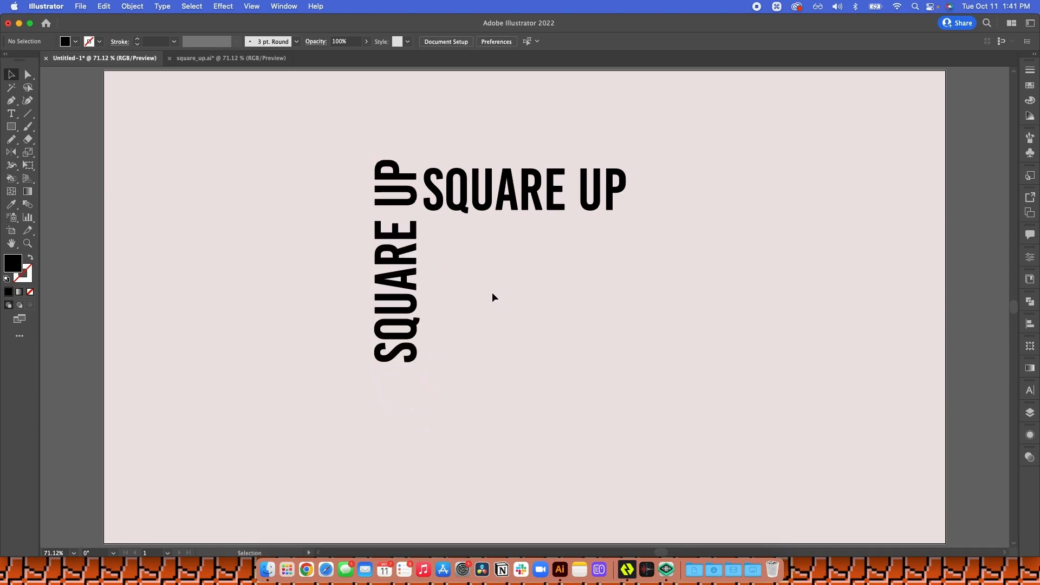
Copy the top SQUARE UP straight down, rotate the copy 180°, and lower the left and bottom words to form a square.
drag(520, 209, 520, 412)
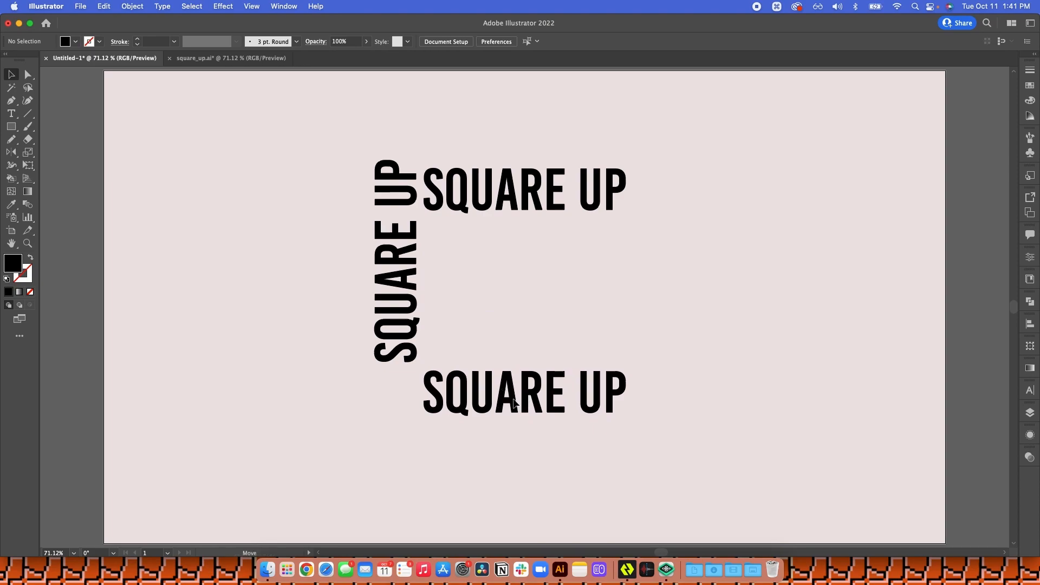
drag(631, 374, 410, 471)
click(422, 289)
drag(403, 237, 402, 271)
click(487, 317)
drag(497, 392, 497, 412)
key(Caps_Lock)
Duplicate the left vertical SQUARE UP to the right side of the square and rotate the copy 180°.
drag(409, 295, 672, 296)
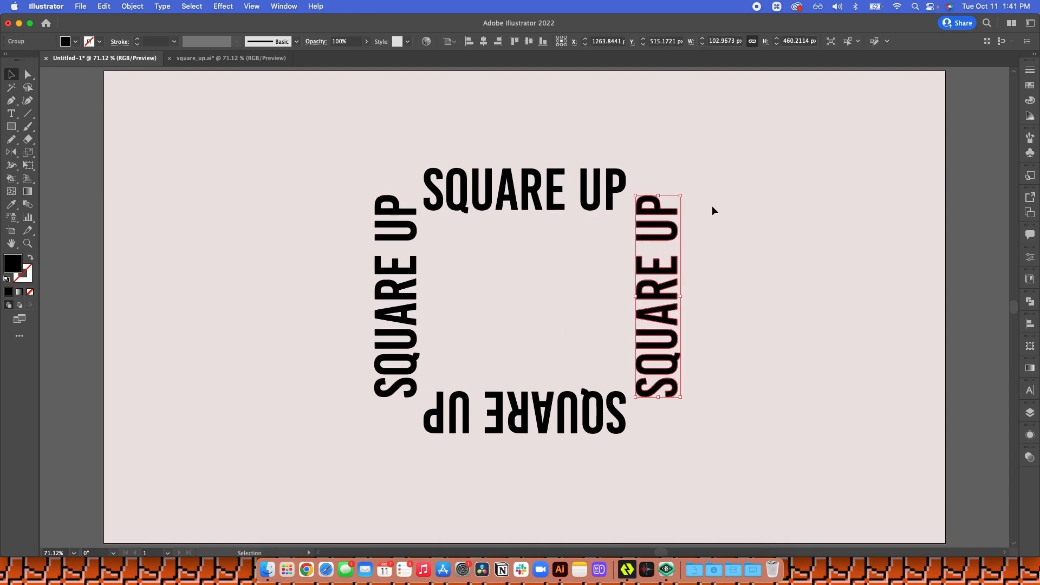
drag(708, 202, 649, 362)
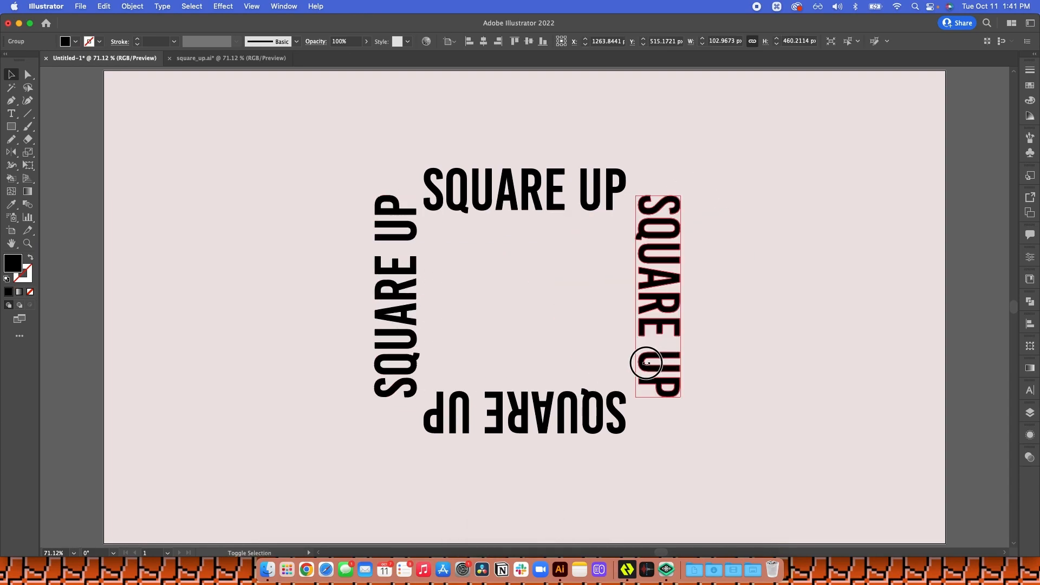
click(565, 293)
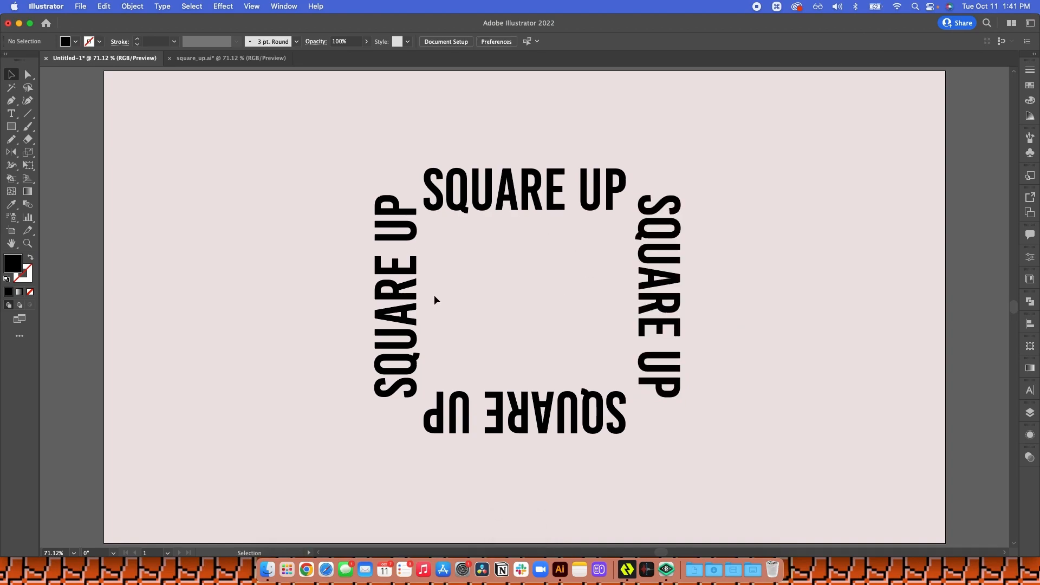
Shift the four words slightly up, down and inward to adjust the gaps at the square's corners.
drag(523, 204, 523, 199)
drag(523, 403, 524, 414)
drag(642, 260, 632, 259)
drag(412, 268, 415, 270)
click(493, 269)
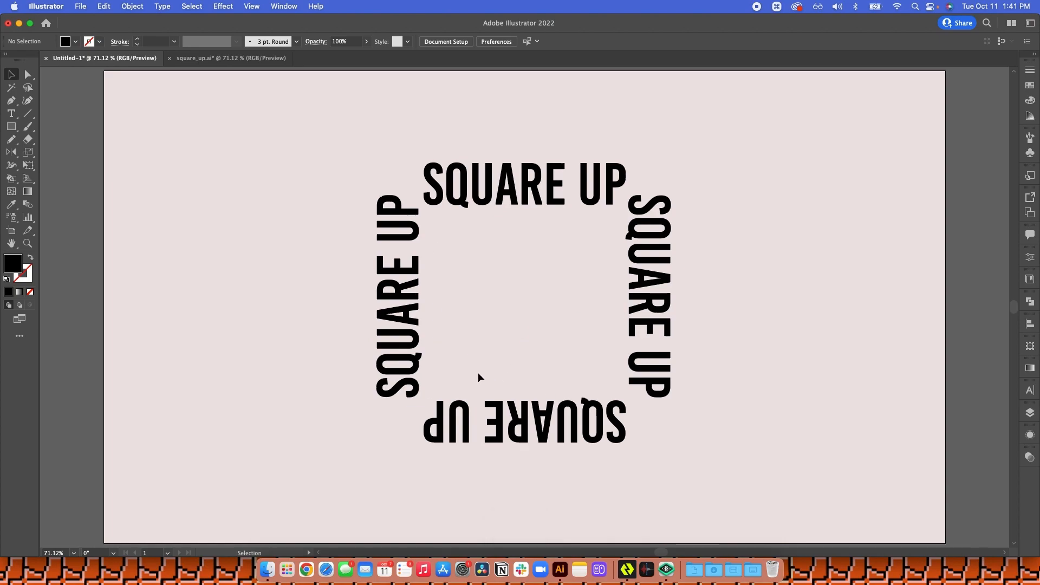
super+click(497, 401)
key(super+z)
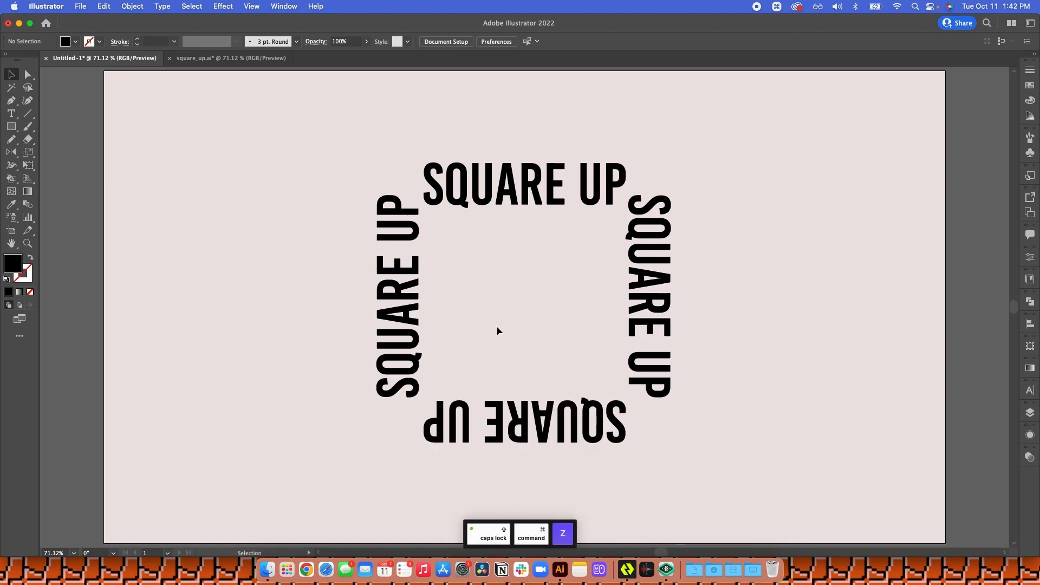
Align the vertical centres of the left and right words, using the left word as the key object.
super+click(399, 267)
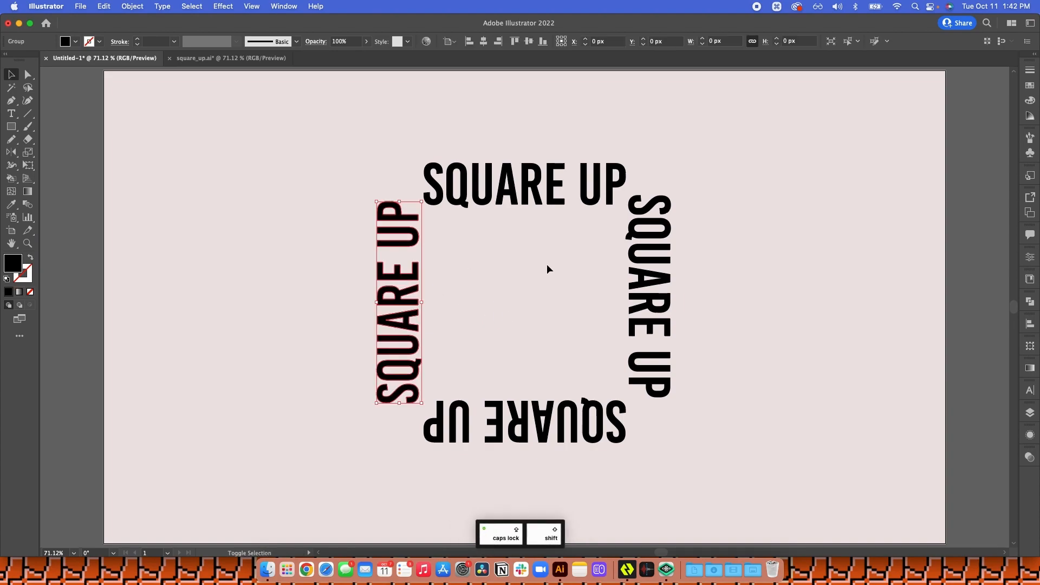
shift+click(637, 264)
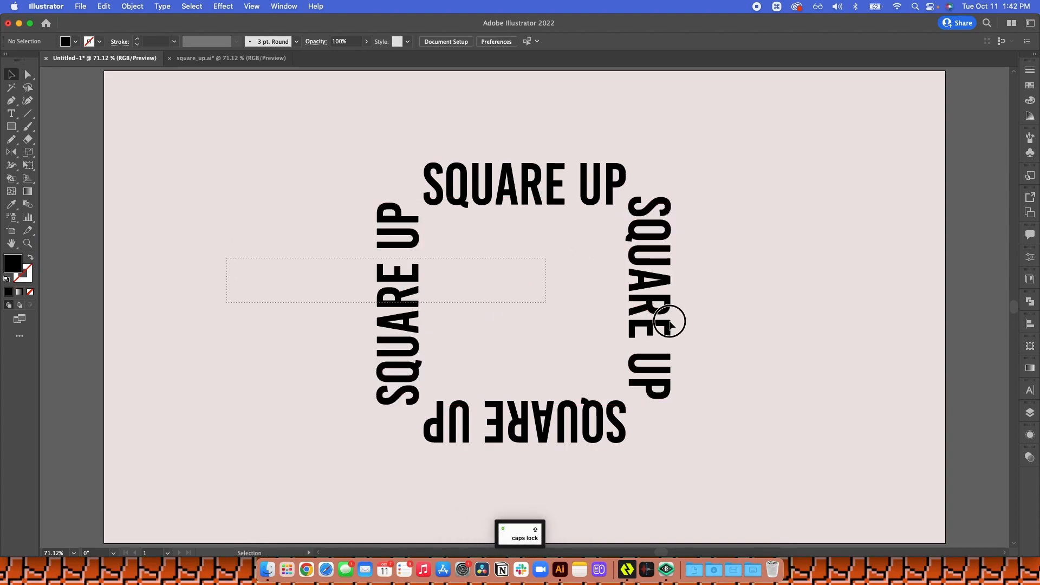
click(402, 280)
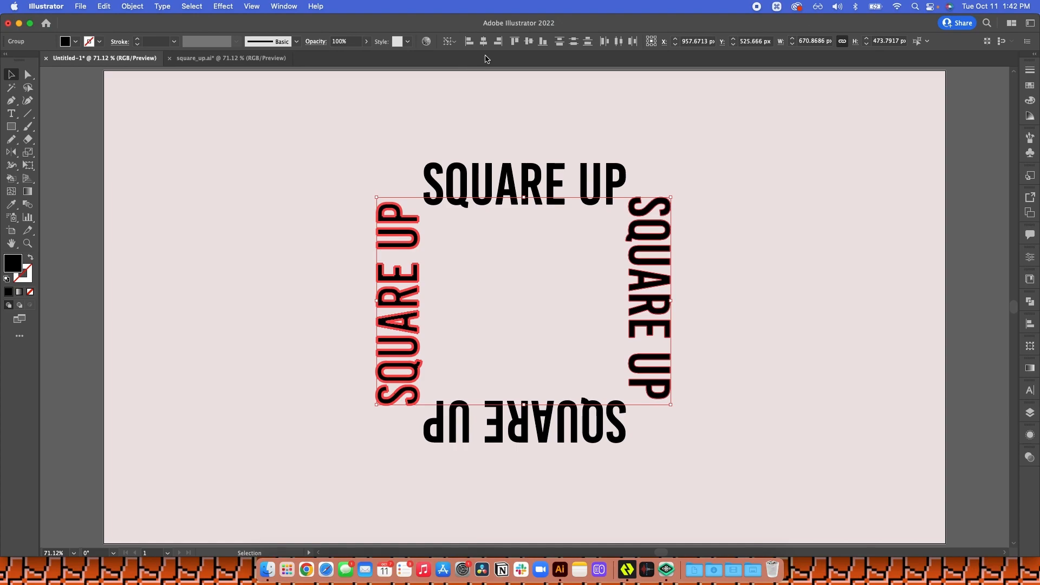
click(529, 41)
drag(529, 121, 547, 485)
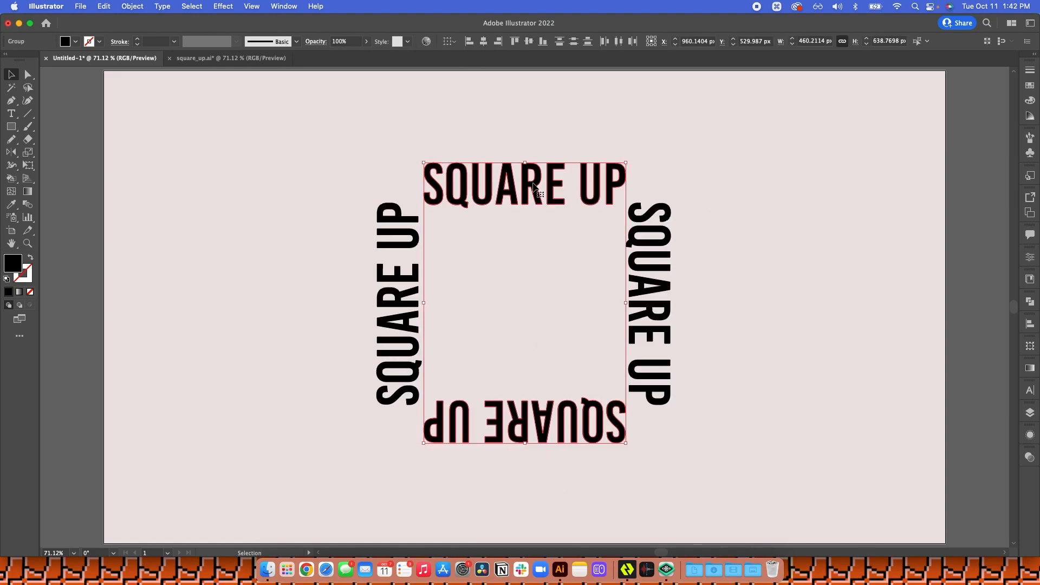
click(537, 187)
click(529, 108)
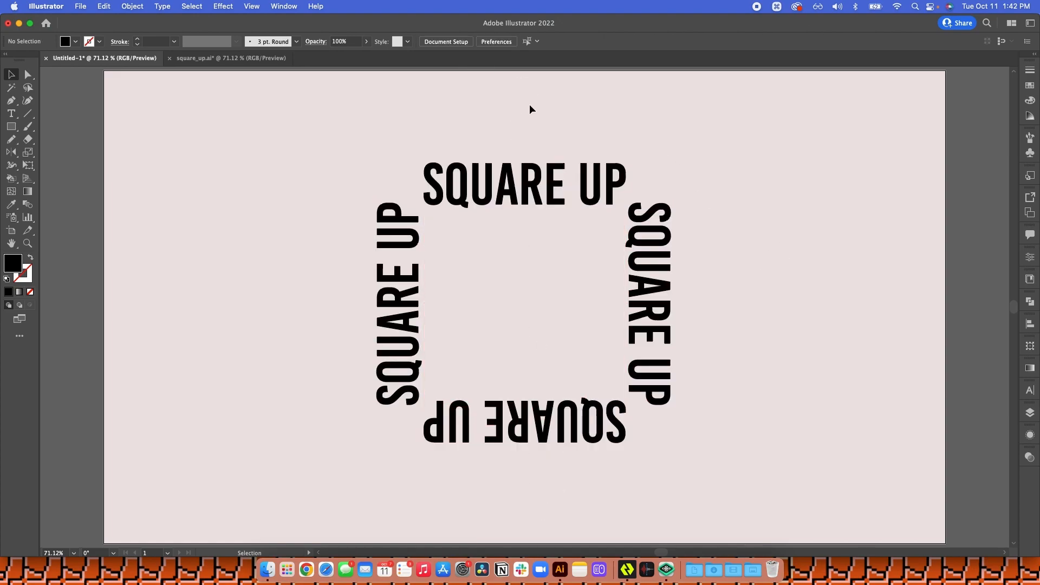
Nudge the left and right vertical SQUARE UP words slightly up together to even out the corner gaps.
drag(245, 274, 641, 288)
key(Caps_Lock)
click(775, 283)
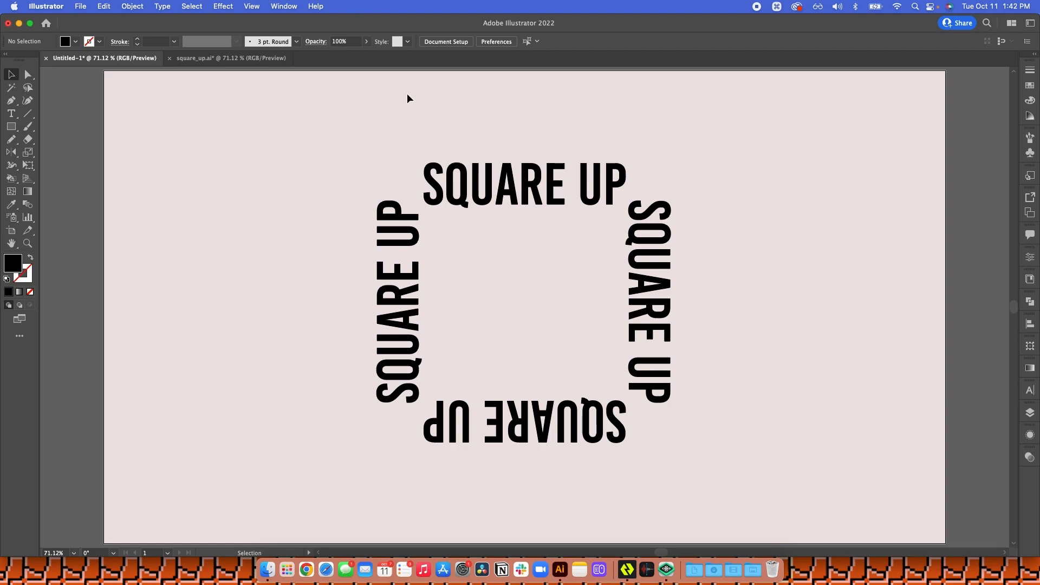
Fill all four SQUARE UP words with the pale pink sampled from the background using the Eyedropper.
drag(339, 128, 797, 492)
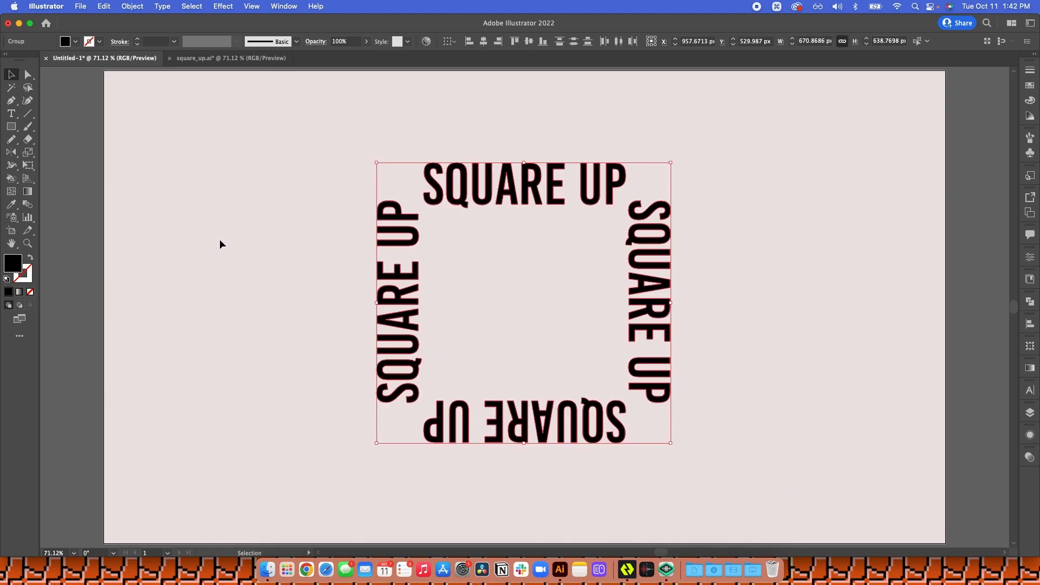
drag(321, 132, 779, 490)
key(i)
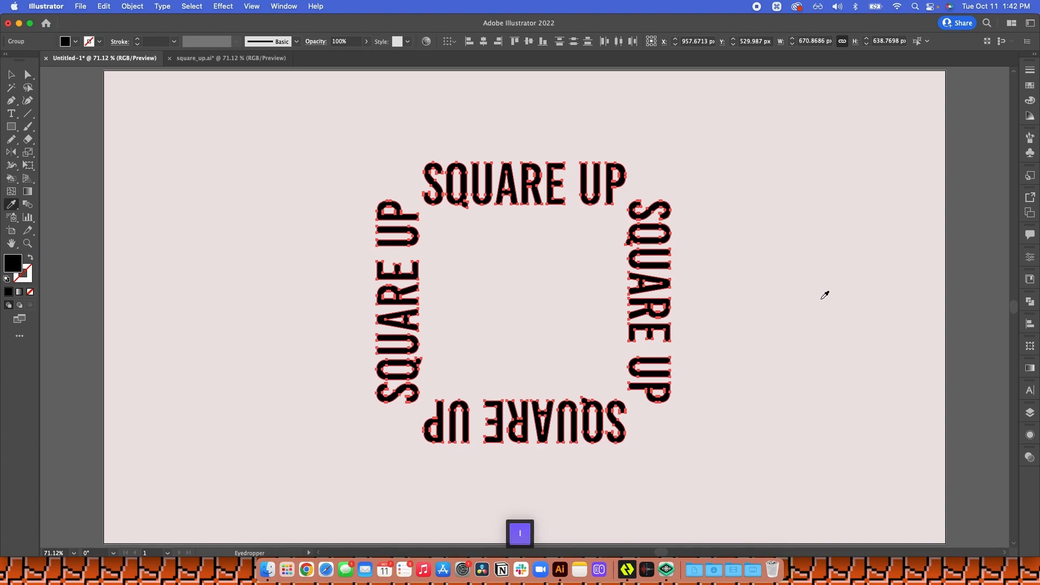
click(798, 182)
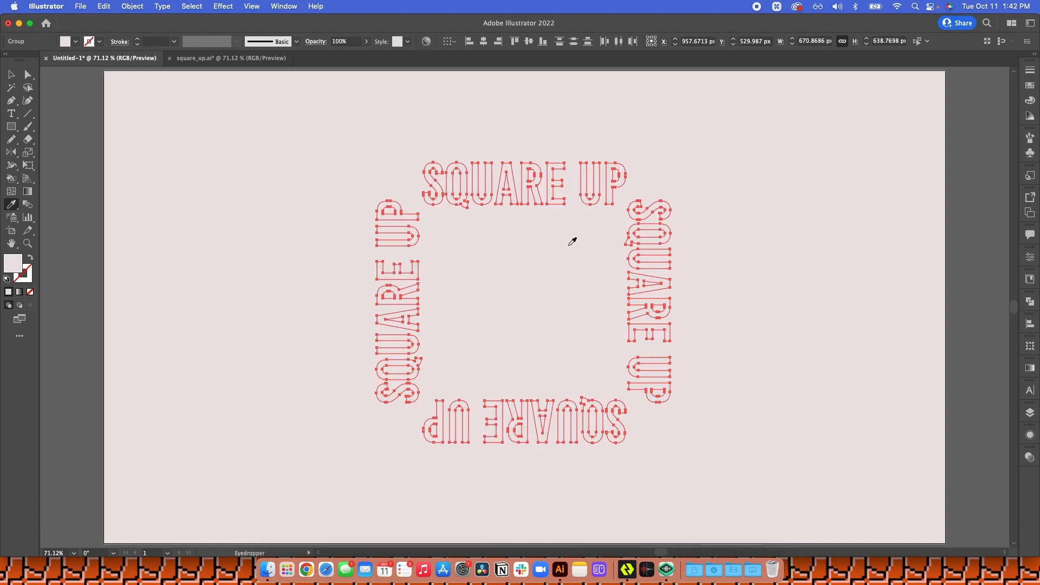
Give the four words a near-black stroke in colour #161616 and deselect them.
key(F6)
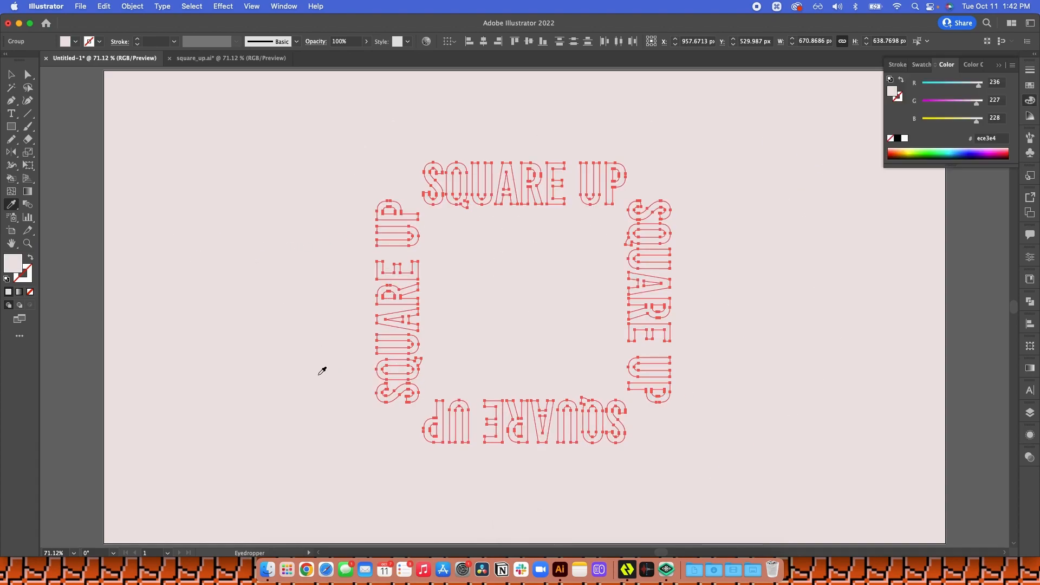
click(24, 280)
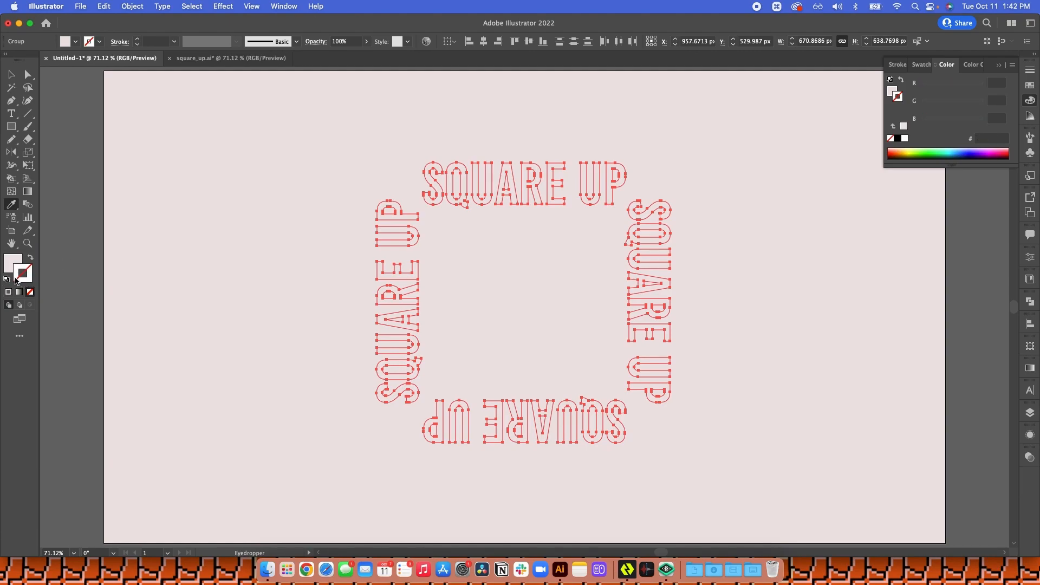
double_click(17, 277)
drag(185, 340, 142, 364)
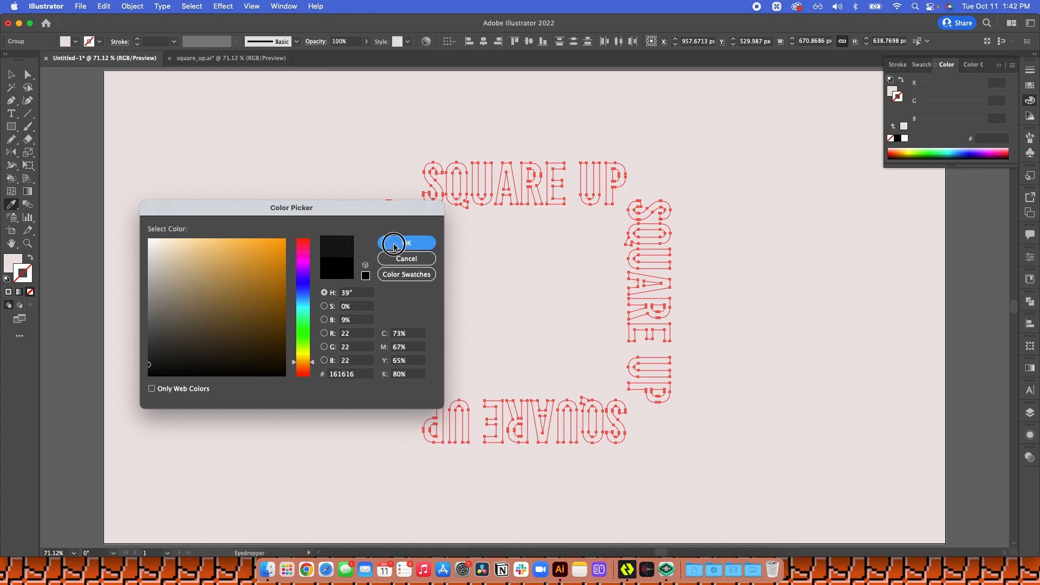
click(411, 243)
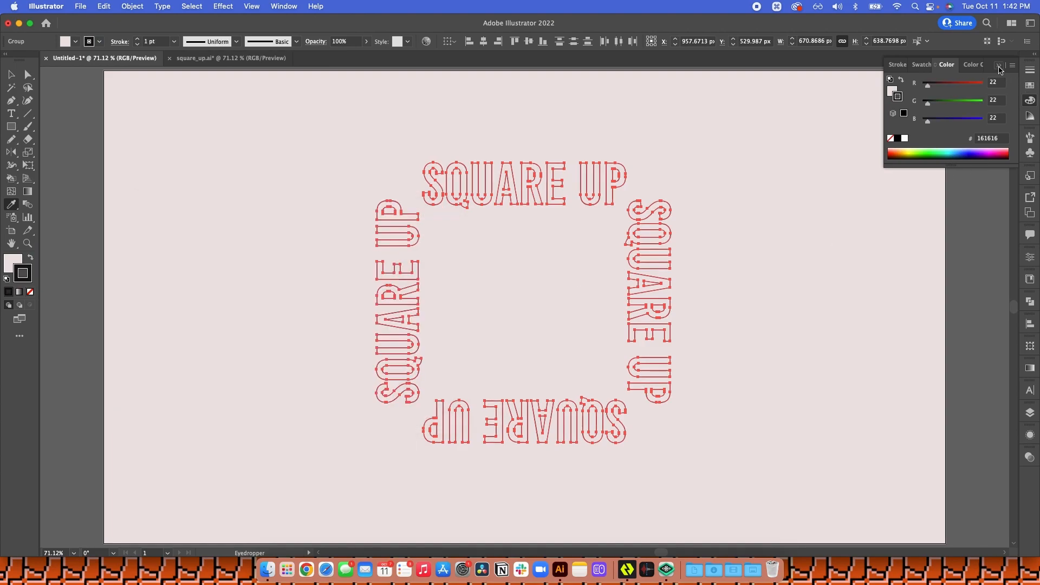
click(1000, 65)
click(11, 74)
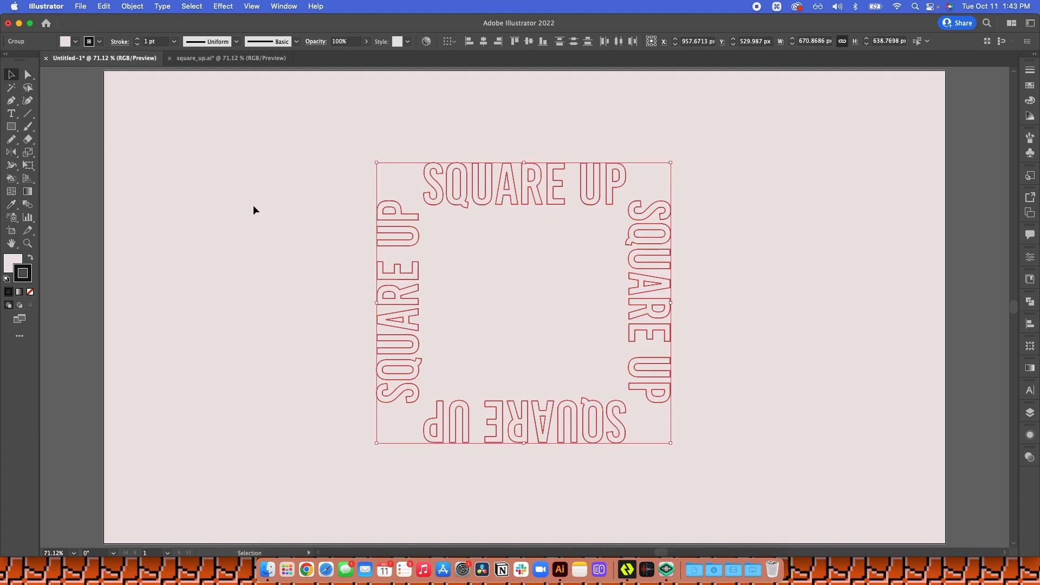
click(281, 190)
Set the stroke weight of all four SQUARE UP words to 3 pt.
drag(313, 123, 788, 488)
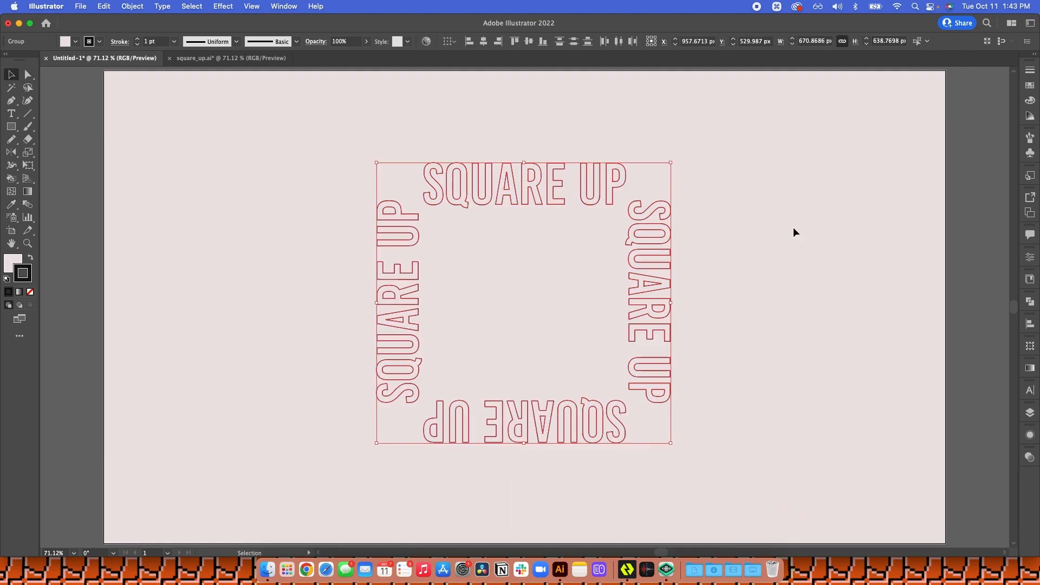
click(1030, 71)
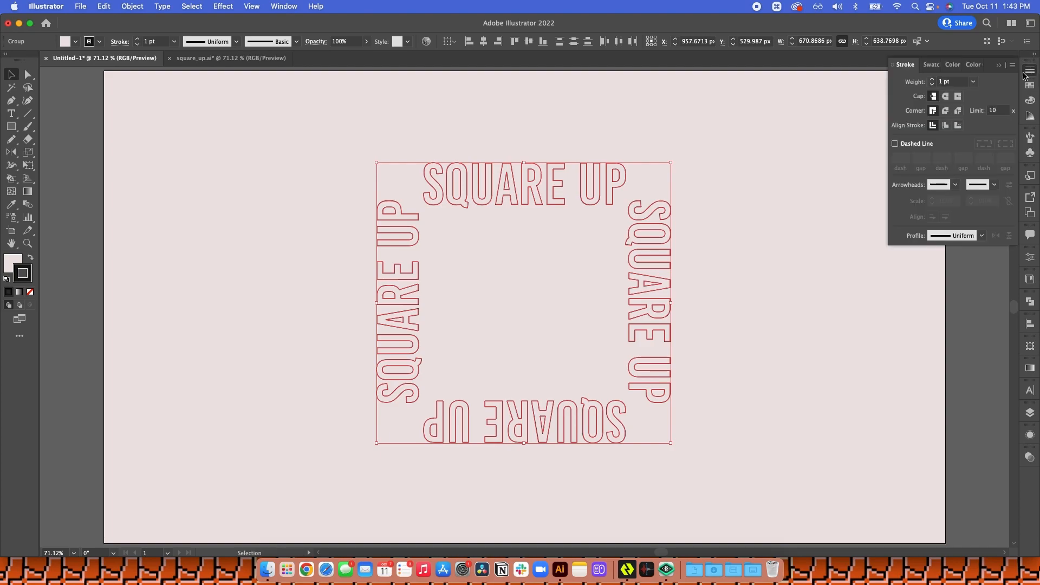
click(934, 80)
click(934, 80)
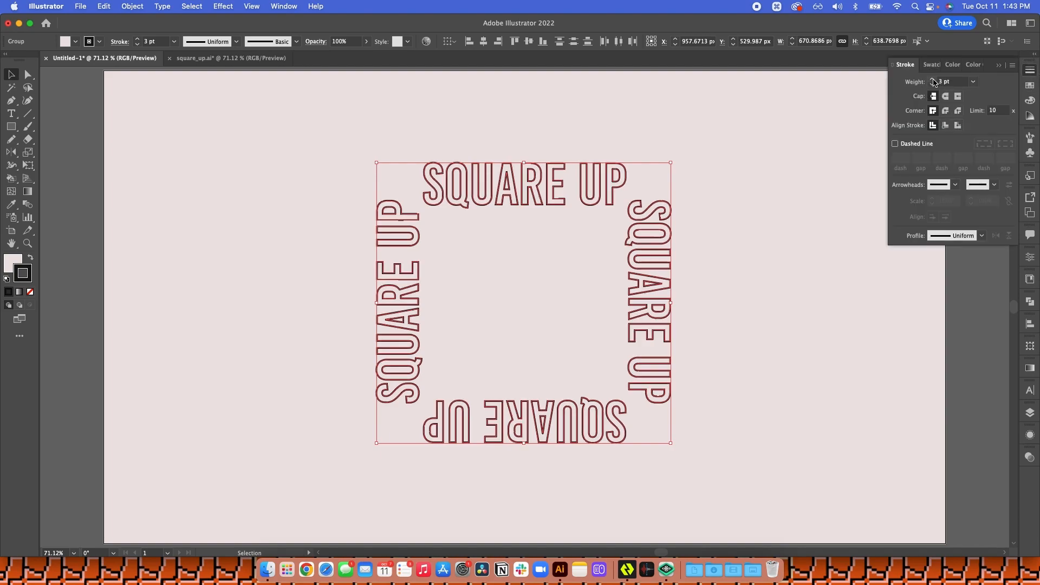
click(790, 180)
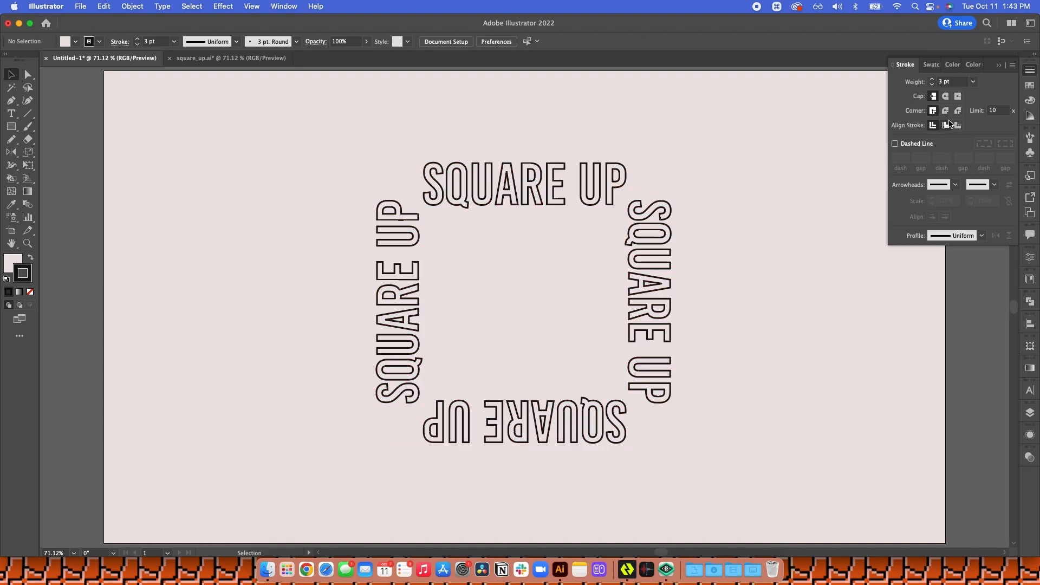
Start a Transform effect on the grouped SQUARE UP words with horizontal and vertical scale set to 95%.
drag(329, 133, 773, 480)
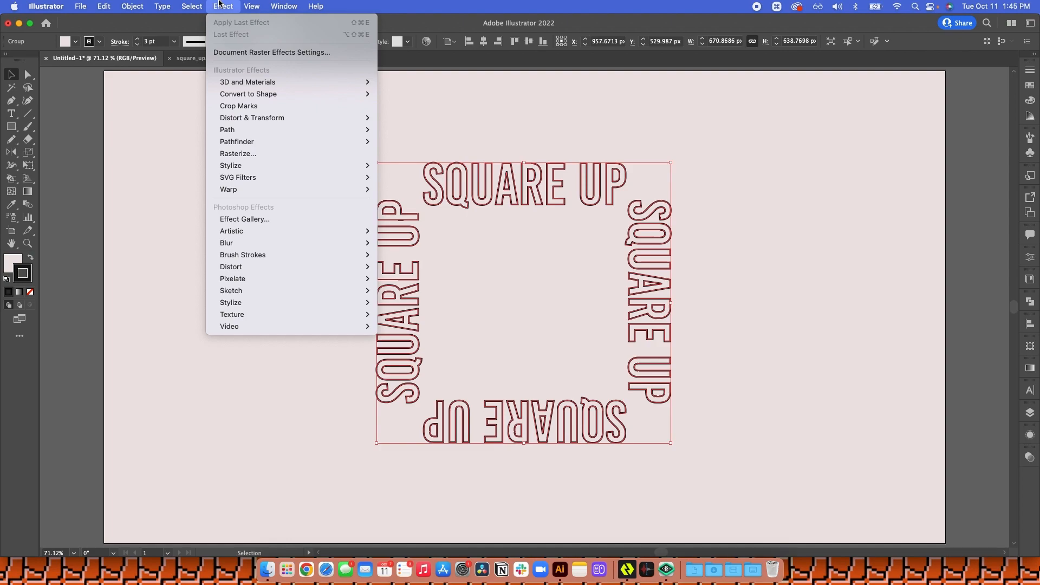
mouse_move(272, 119)
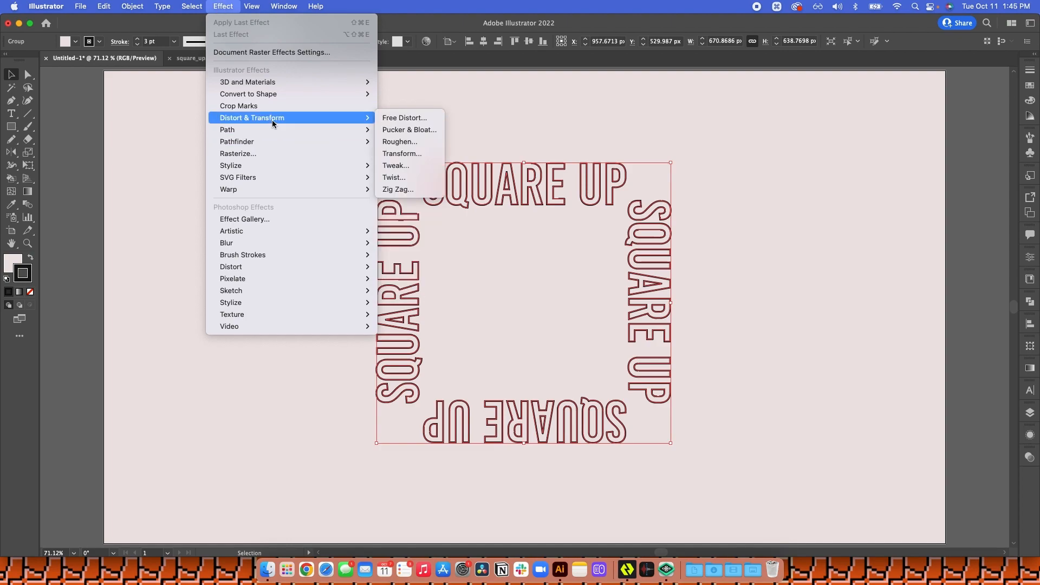
click(405, 154)
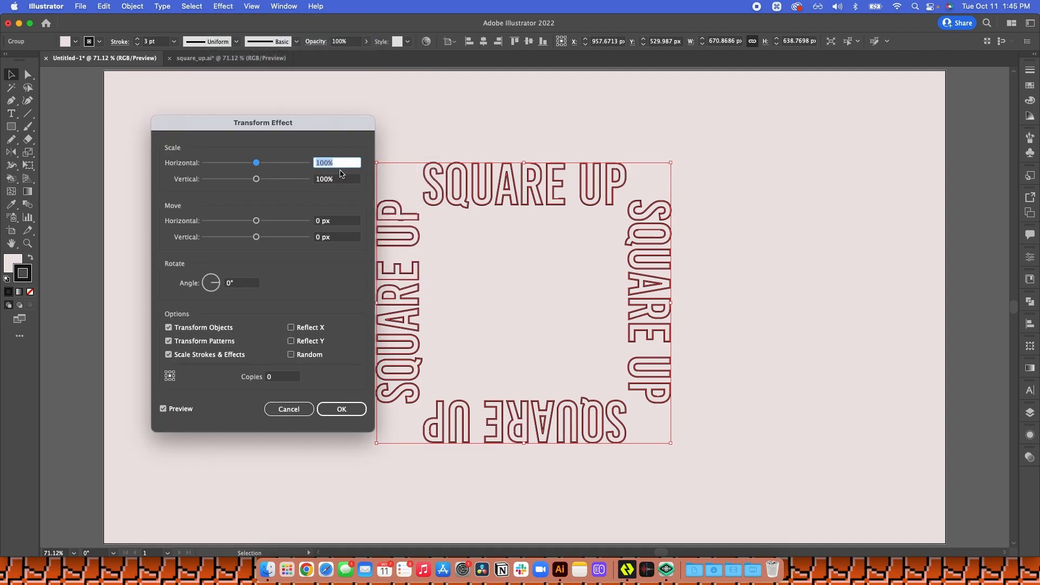
text(95)
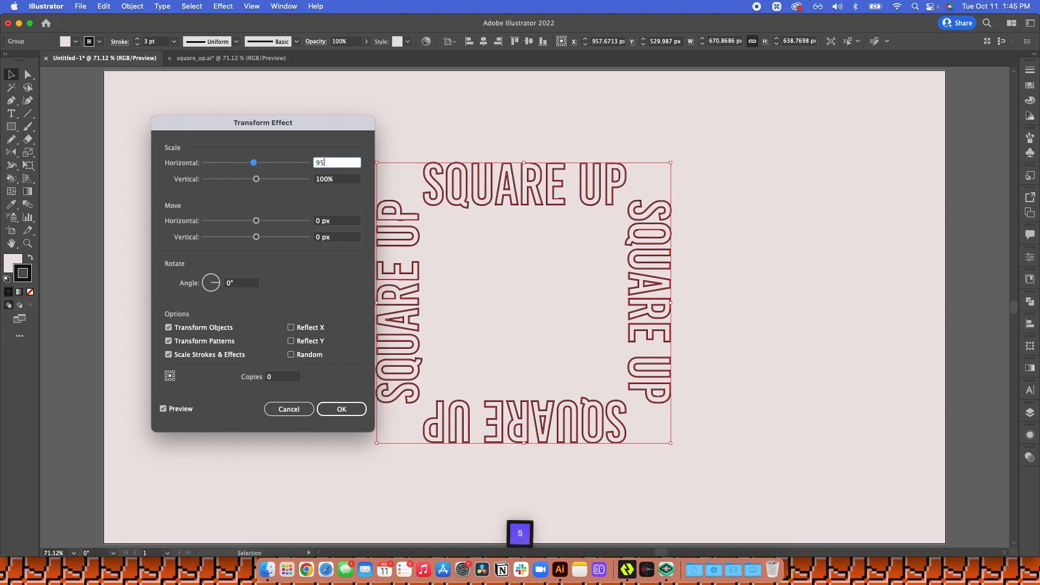
key(Tab)
text(95)
key(Tab)
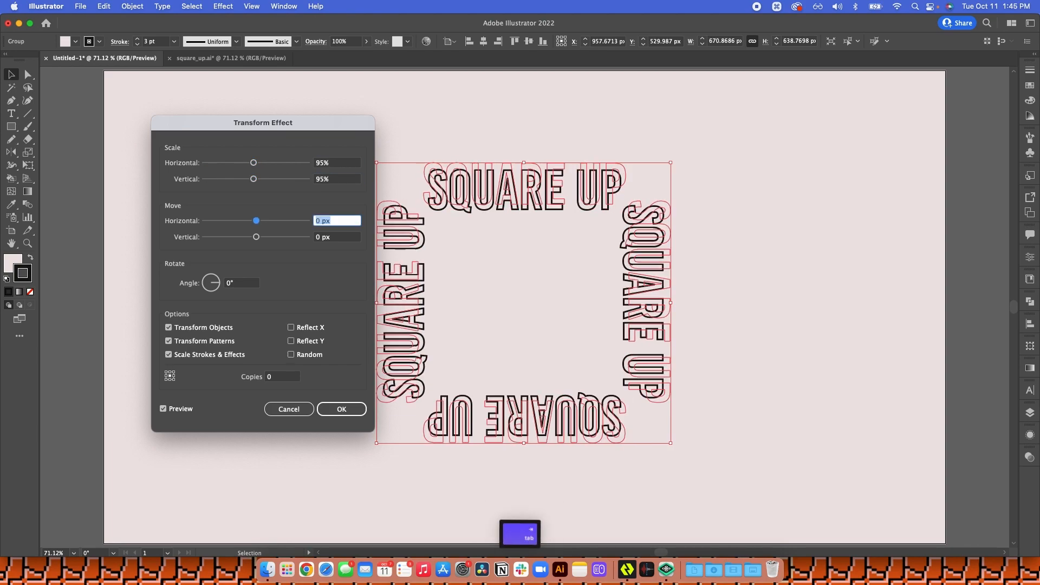
Set the Transform effect's rotation angle to 3° and its copies to 45, and apply it.
click(243, 286)
text(3)
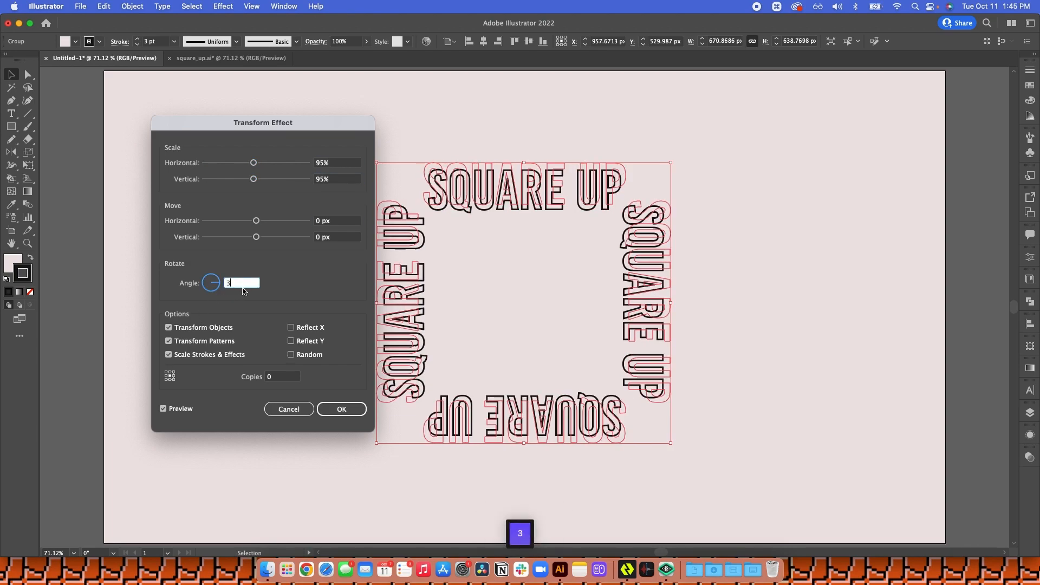
click(275, 381)
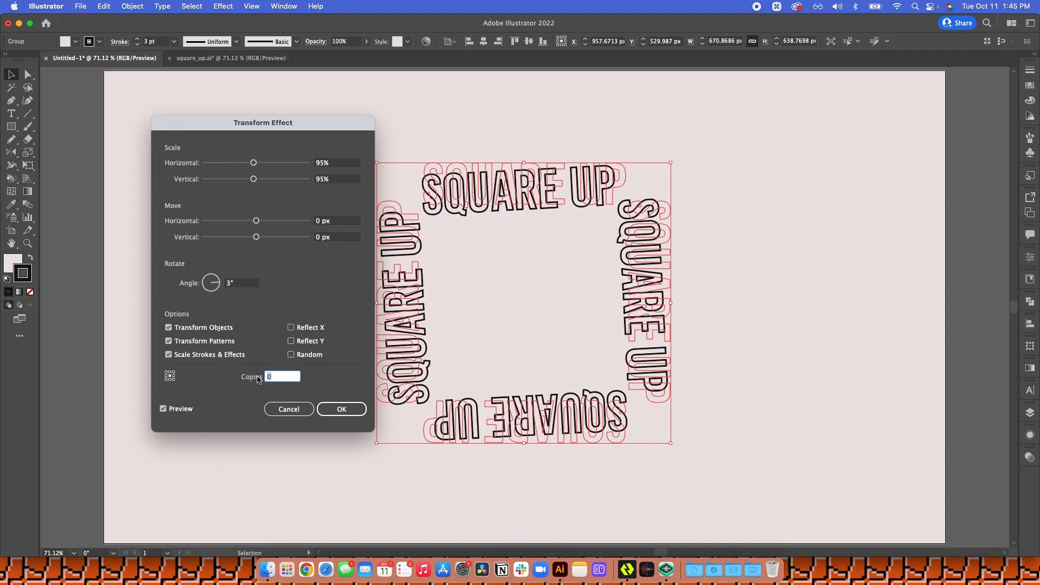
text(45)
key(Tab)
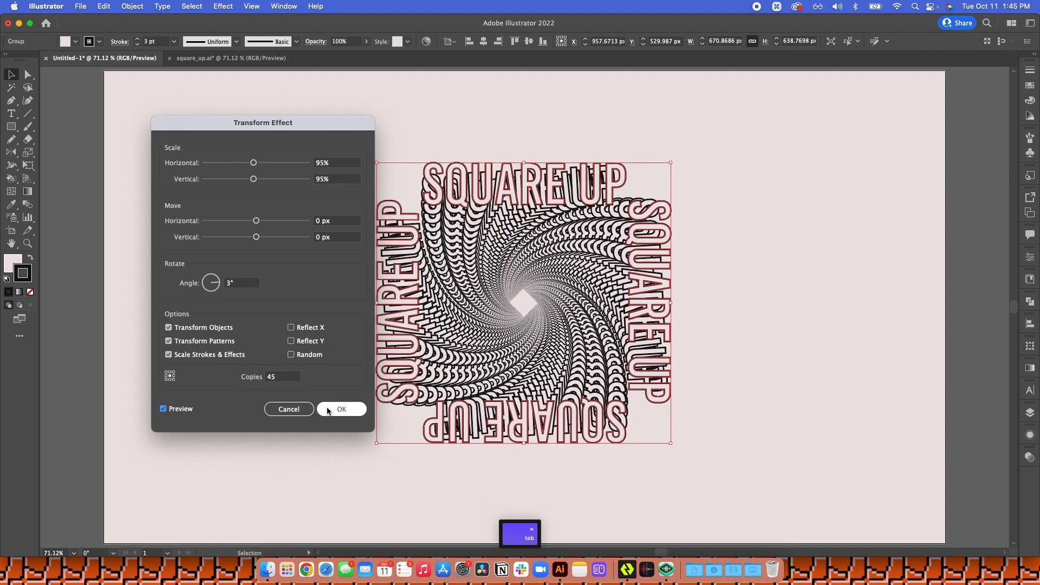
click(337, 410)
click(291, 374)
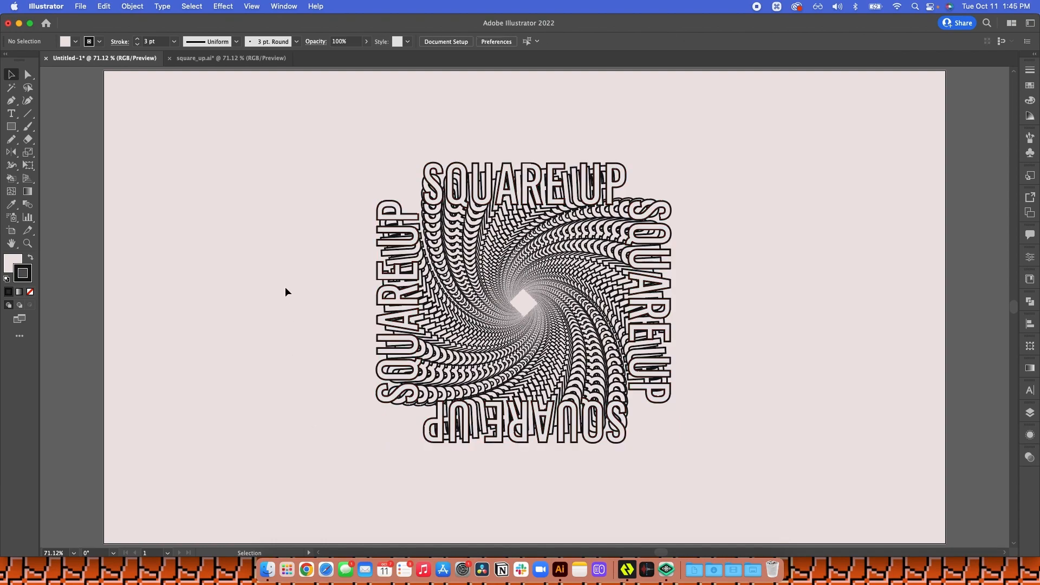
Set the spiral artwork's stroke weight to 5 pt and align the stroke to the outside.
drag(313, 139, 813, 520)
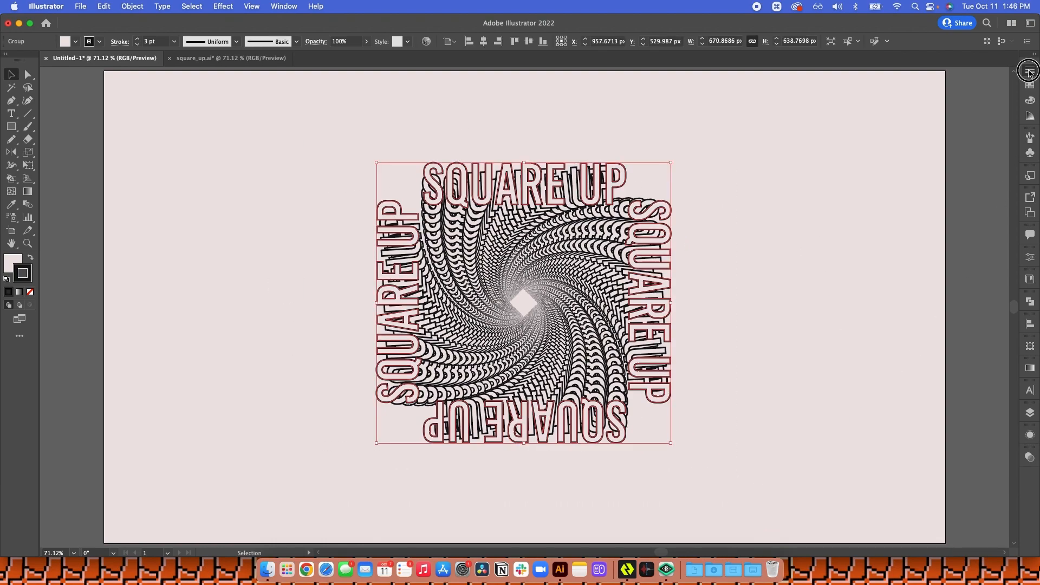
click(1031, 71)
click(933, 81)
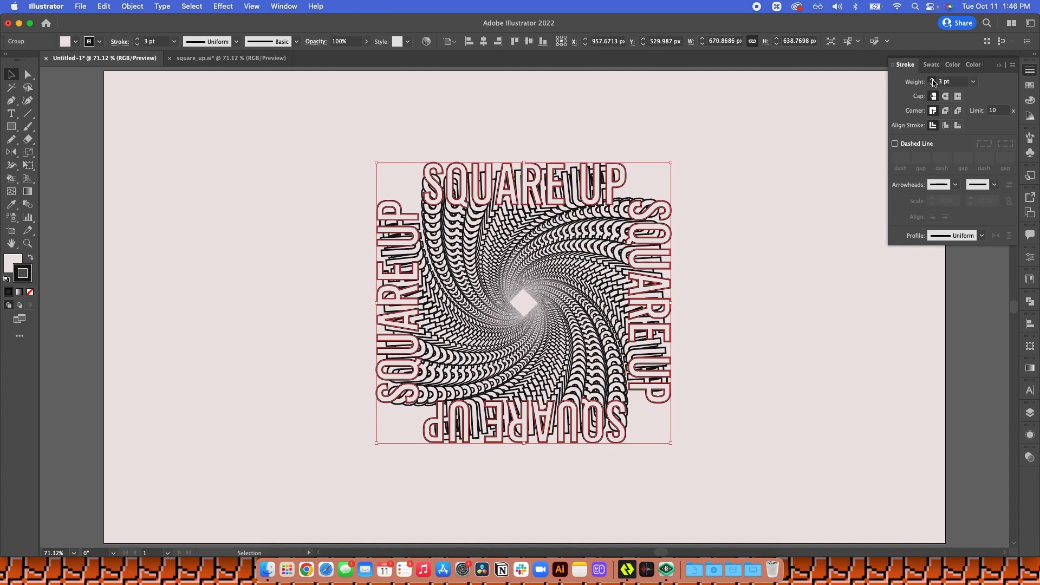
click(932, 80)
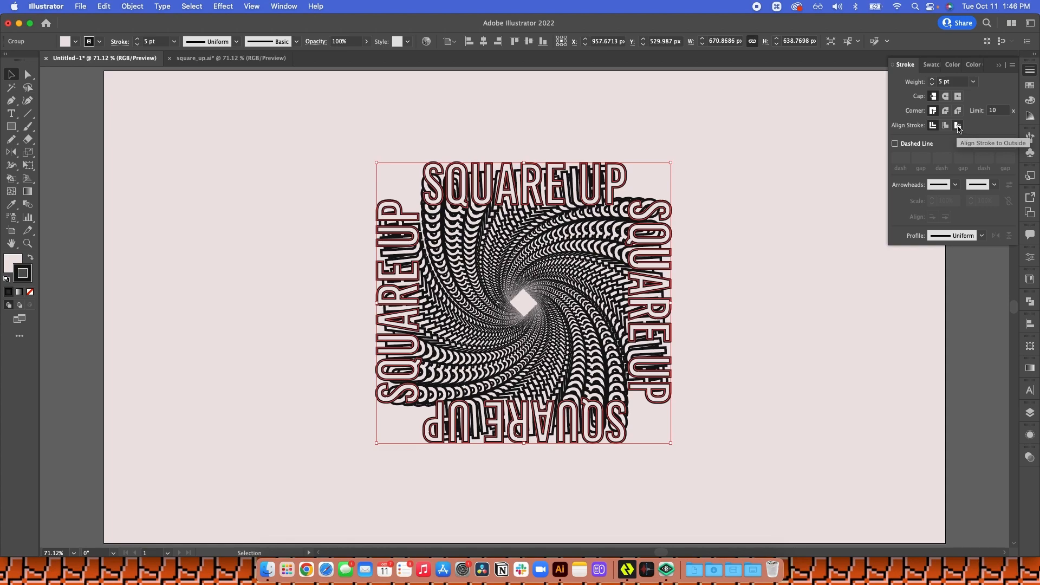
click(959, 126)
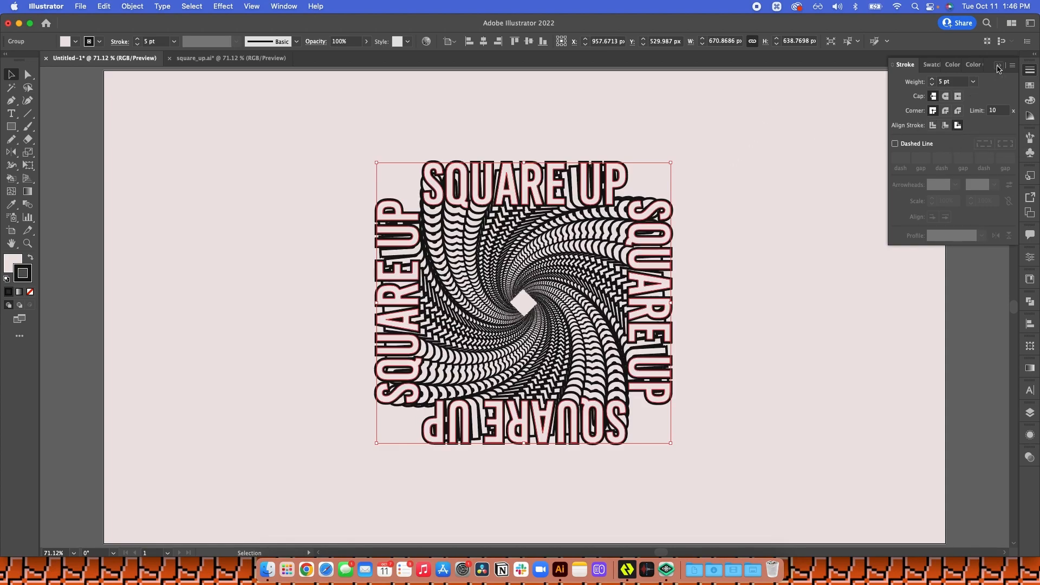
click(820, 239)
click(818, 261)
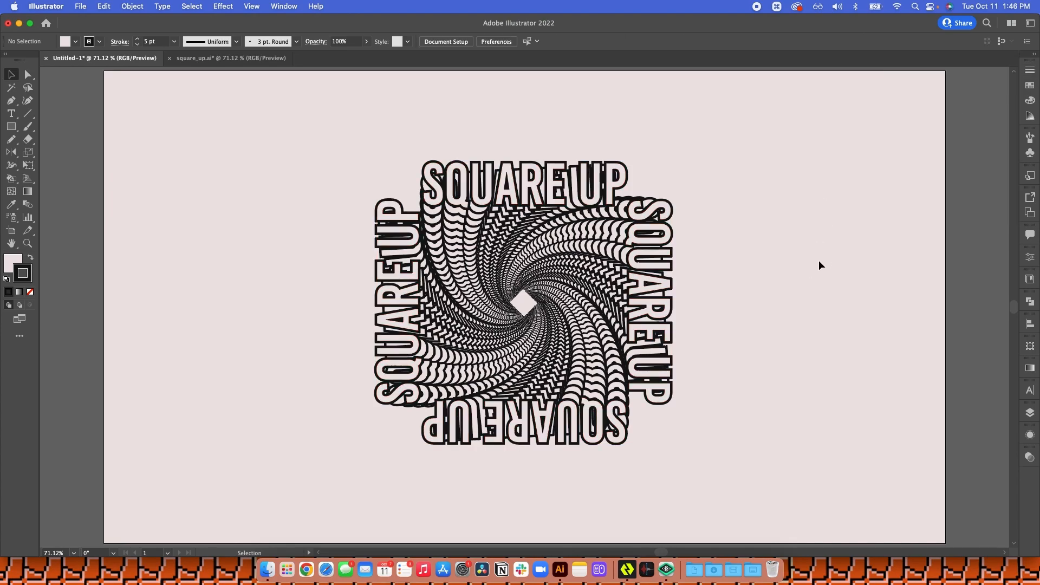